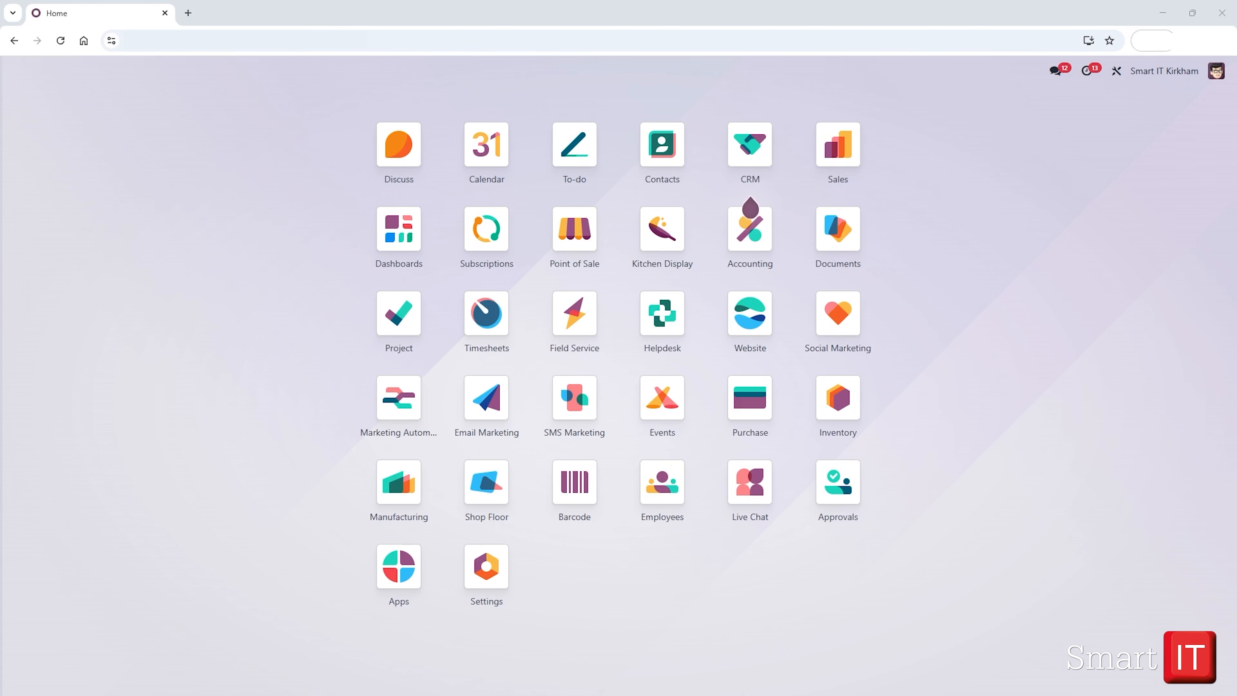
Create a new asset record in Accounting and name it "Machine - 004".
left_click(737, 242)
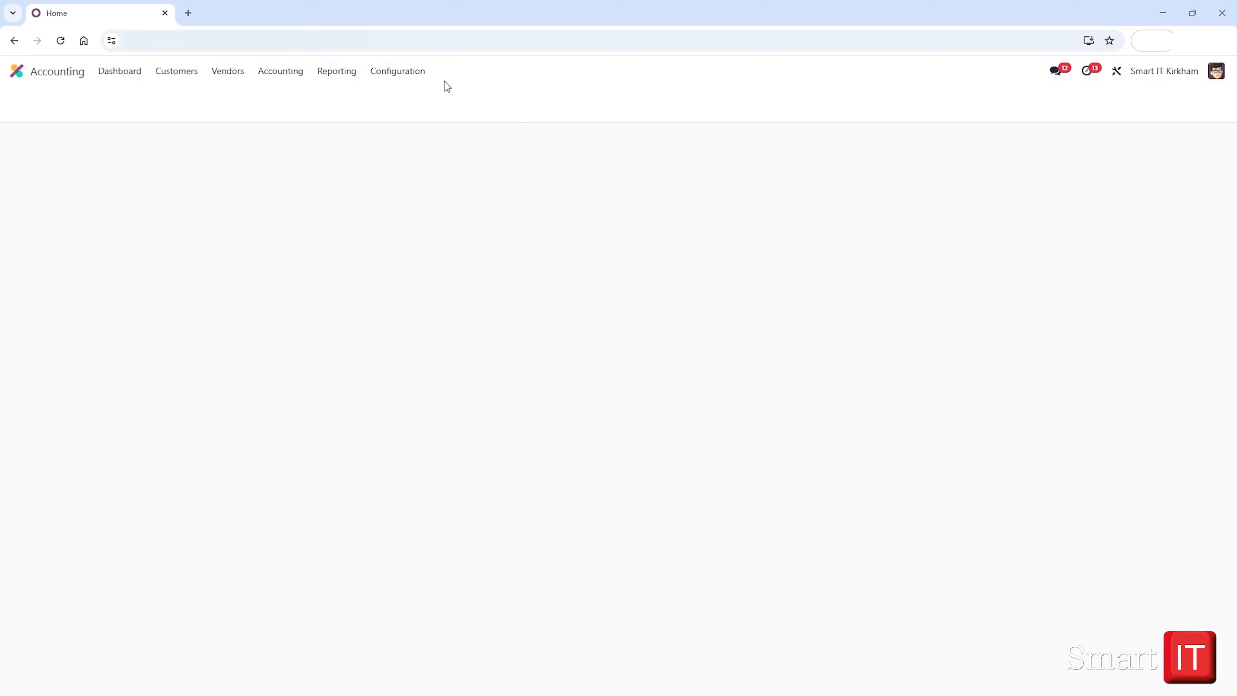
left_click(266, 73)
left_click(277, 183)
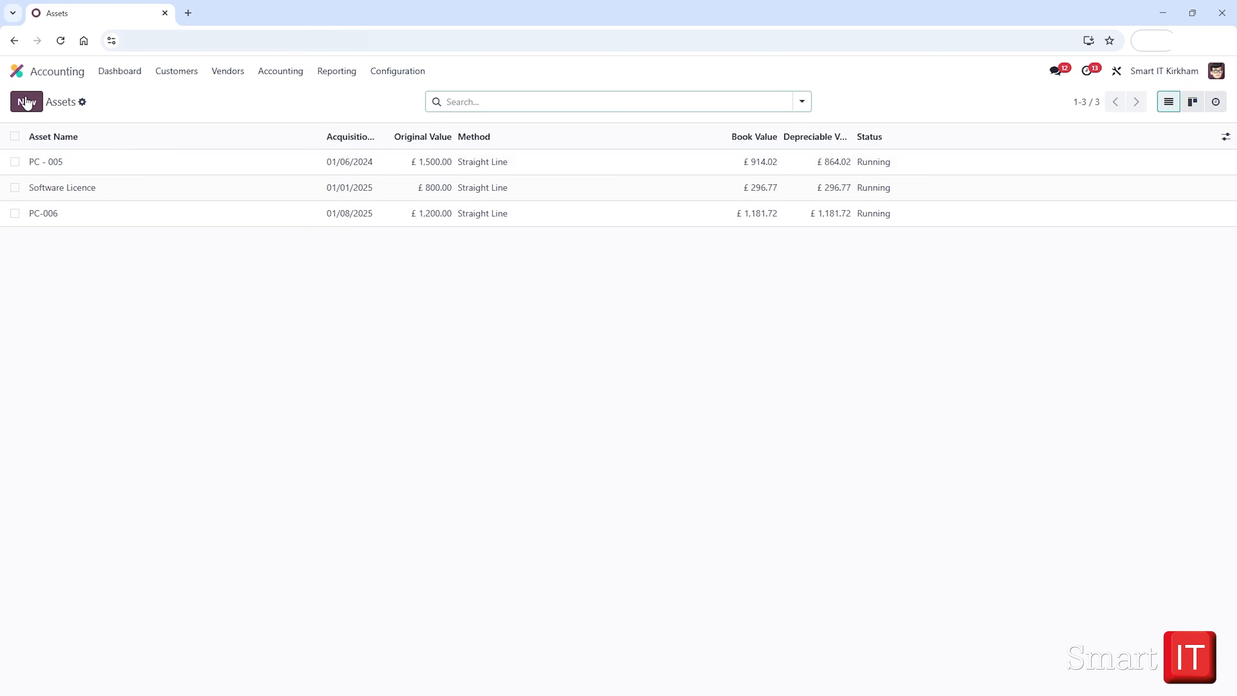
left_click(26, 102)
type("M")
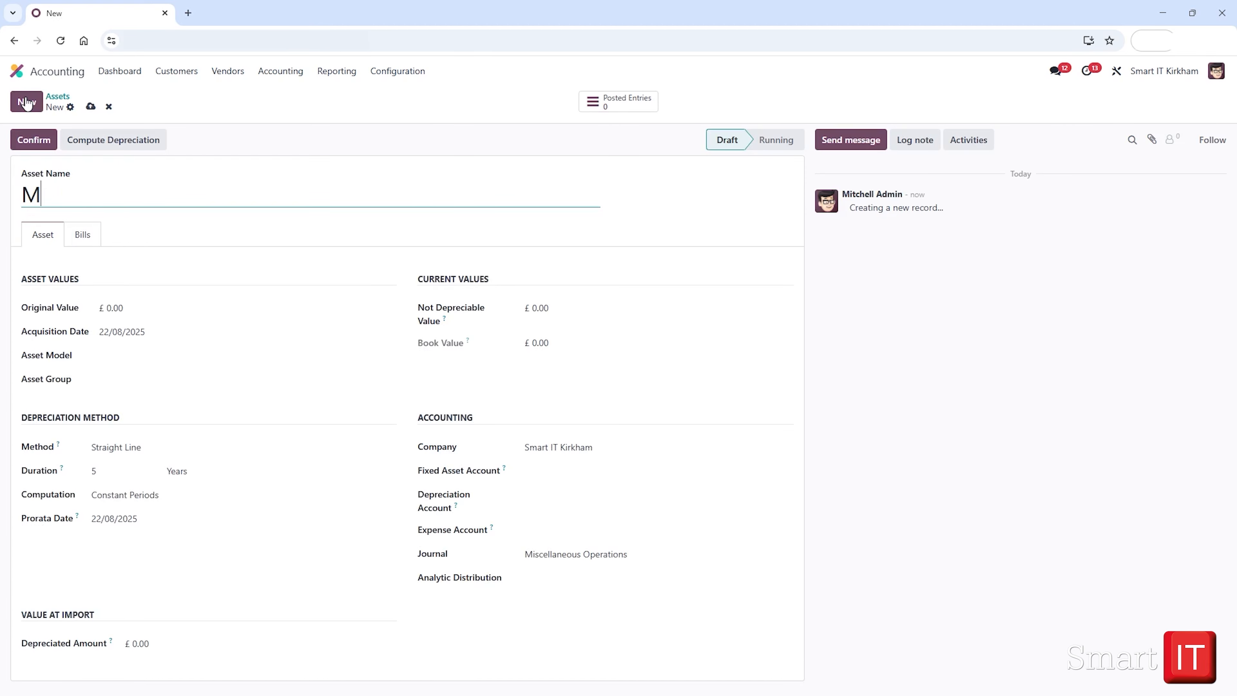
type("achine - 004")
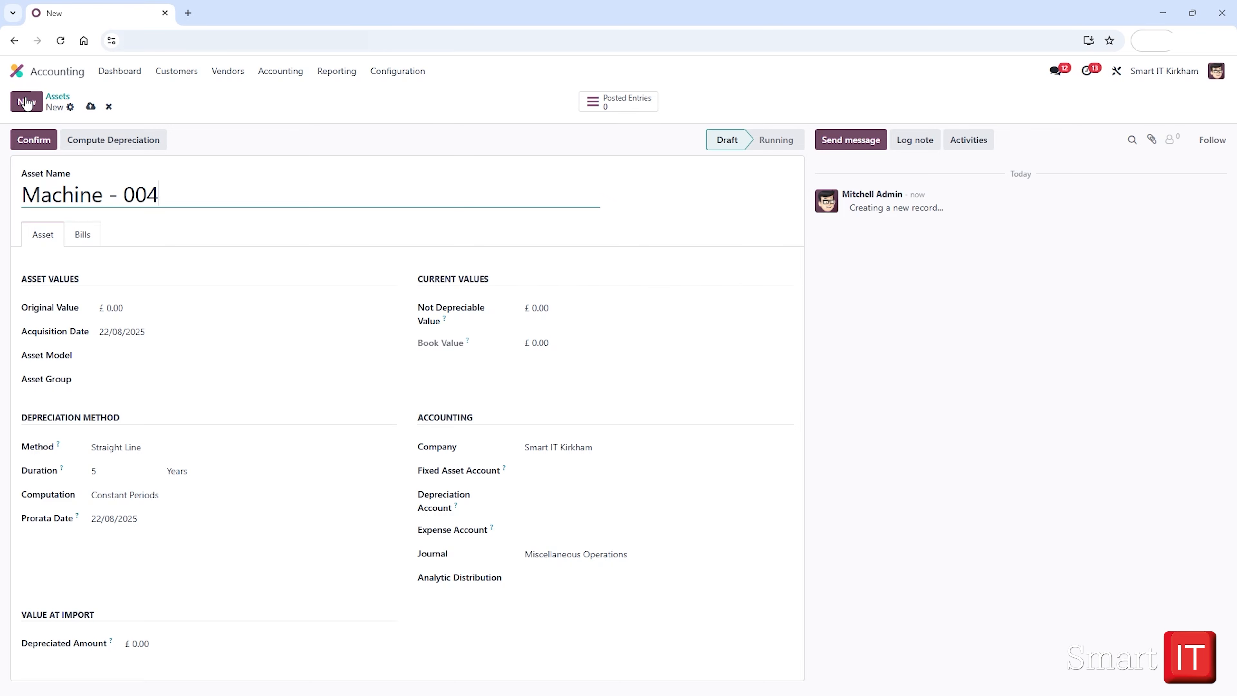
Set the asset's original value to £12,000 and its acquisition date to 01/01/2025.
left_click(128, 306)
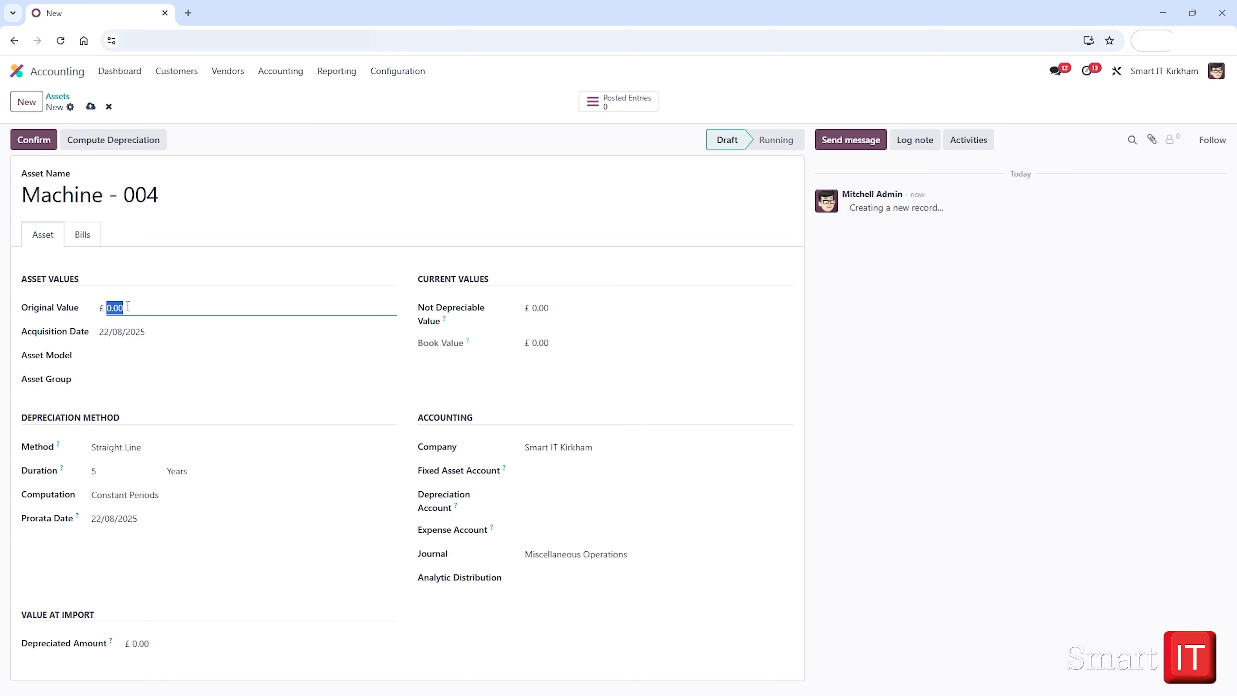
type("12000")
left_click(153, 333)
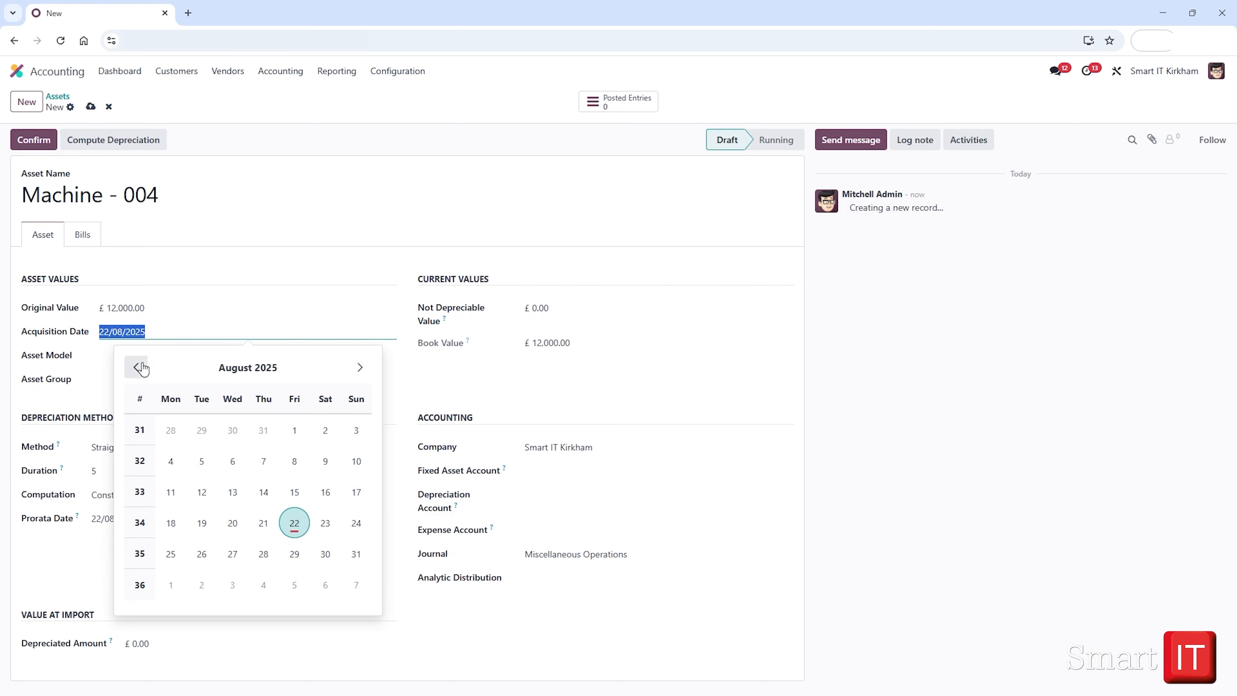
left_click(137, 366)
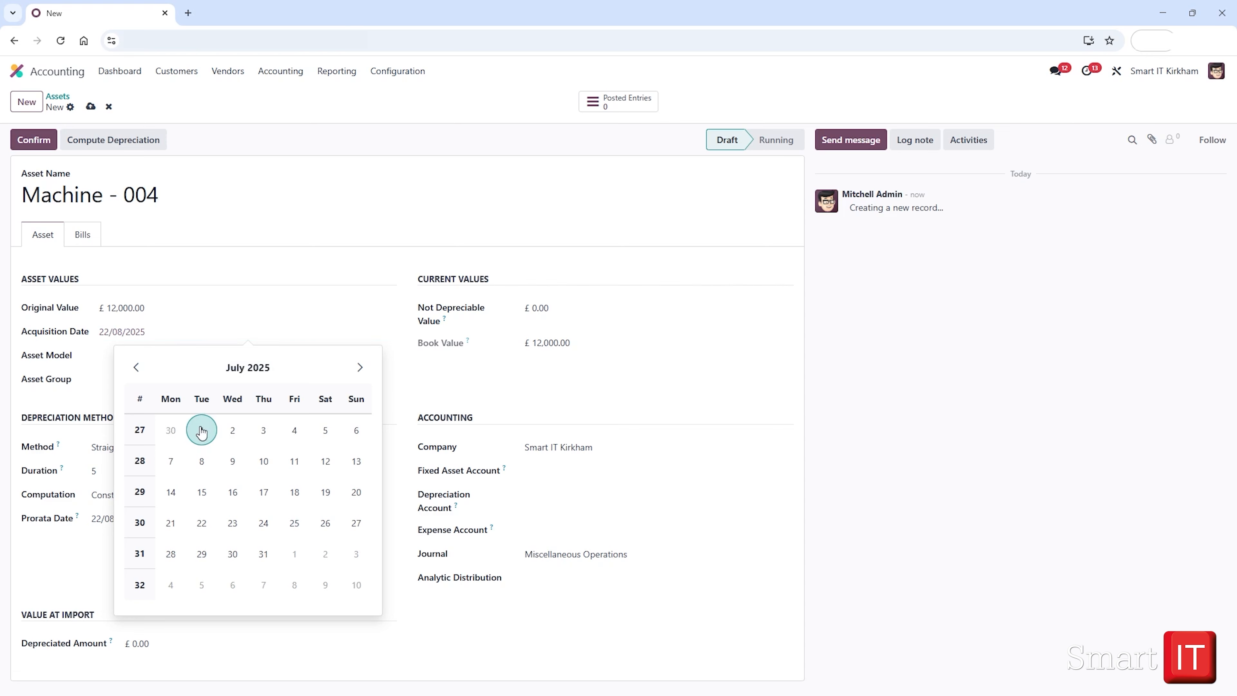
left_click(137, 370)
left_click(136, 367)
left_click(136, 368)
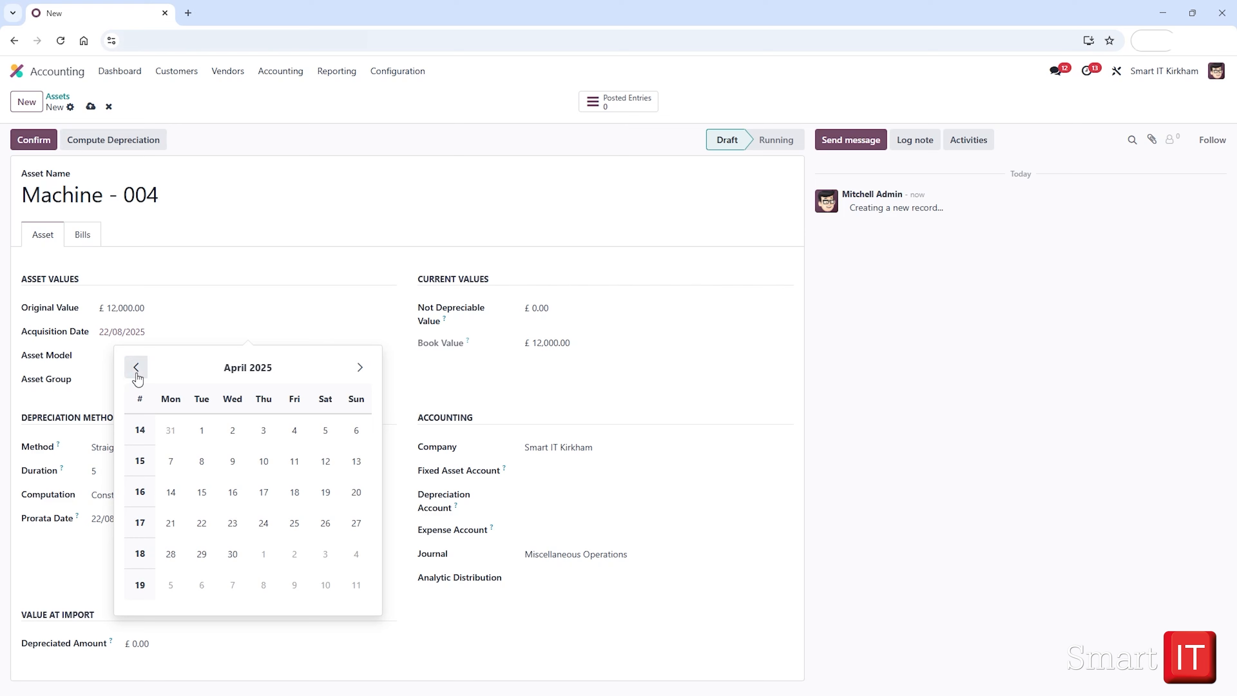
left_click(136, 368)
left_click(136, 368)
left_click(135, 367)
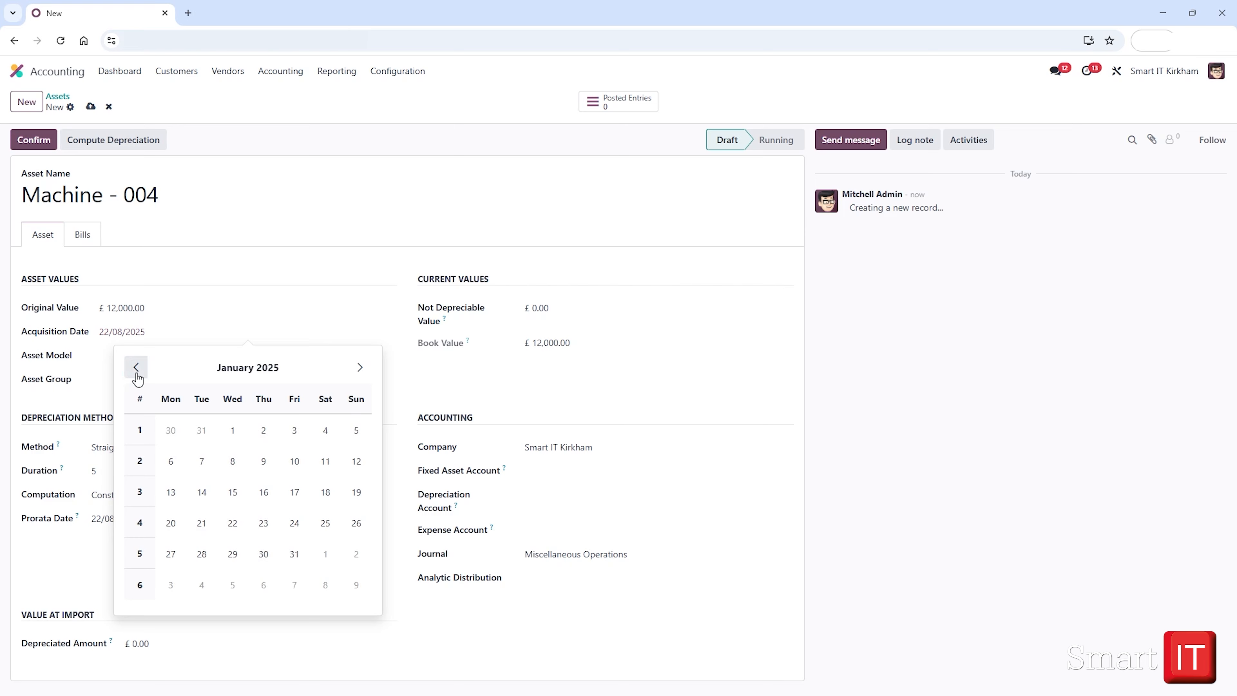
left_click(233, 429)
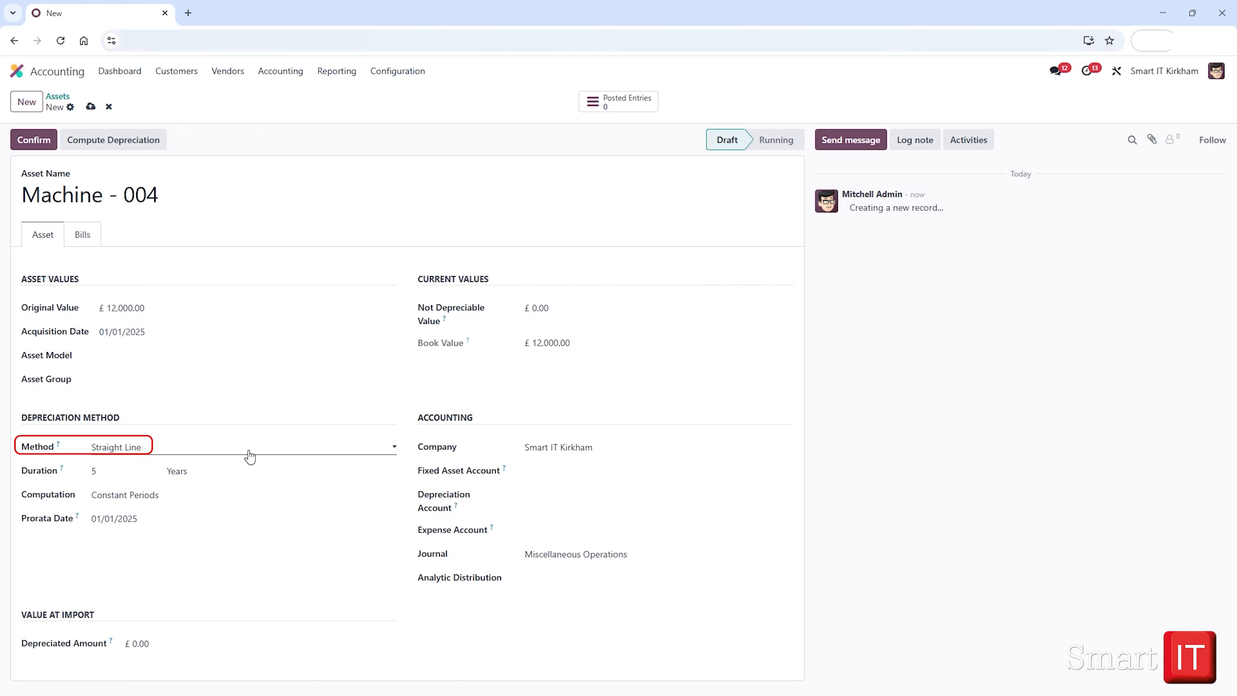
Configure the asset's depreciation as Straight Line over 12 months with Constant Periods computation.
left_click(265, 453)
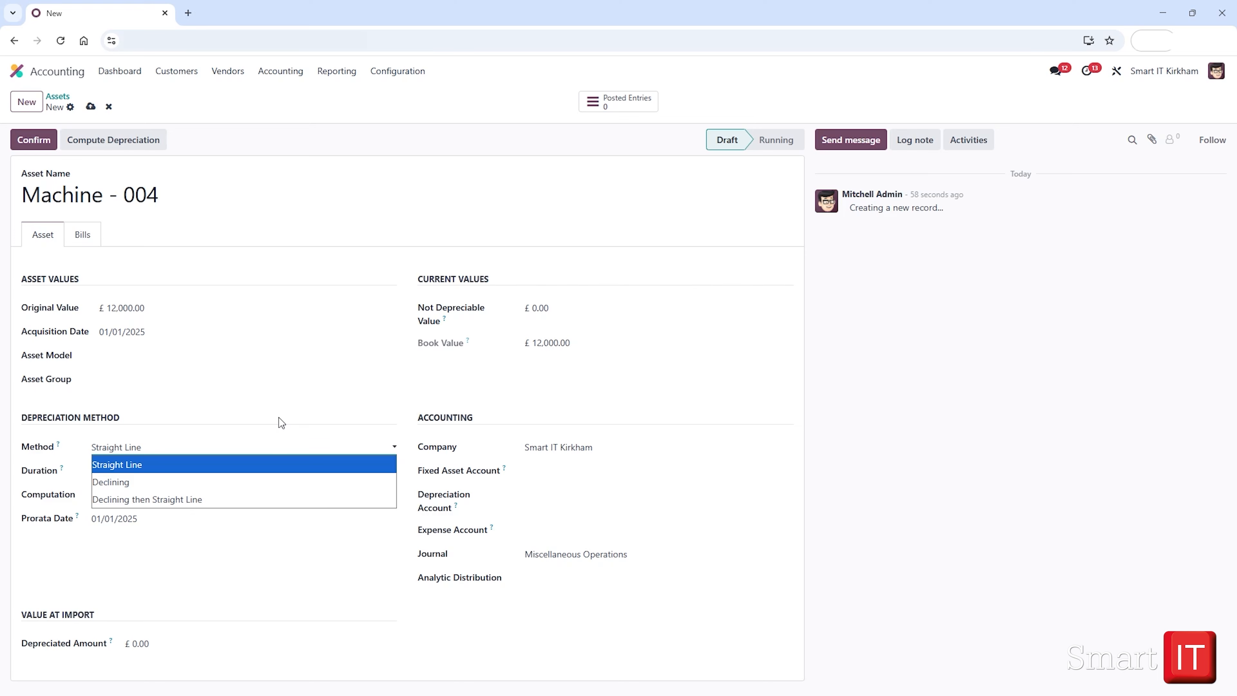
left_click(279, 417)
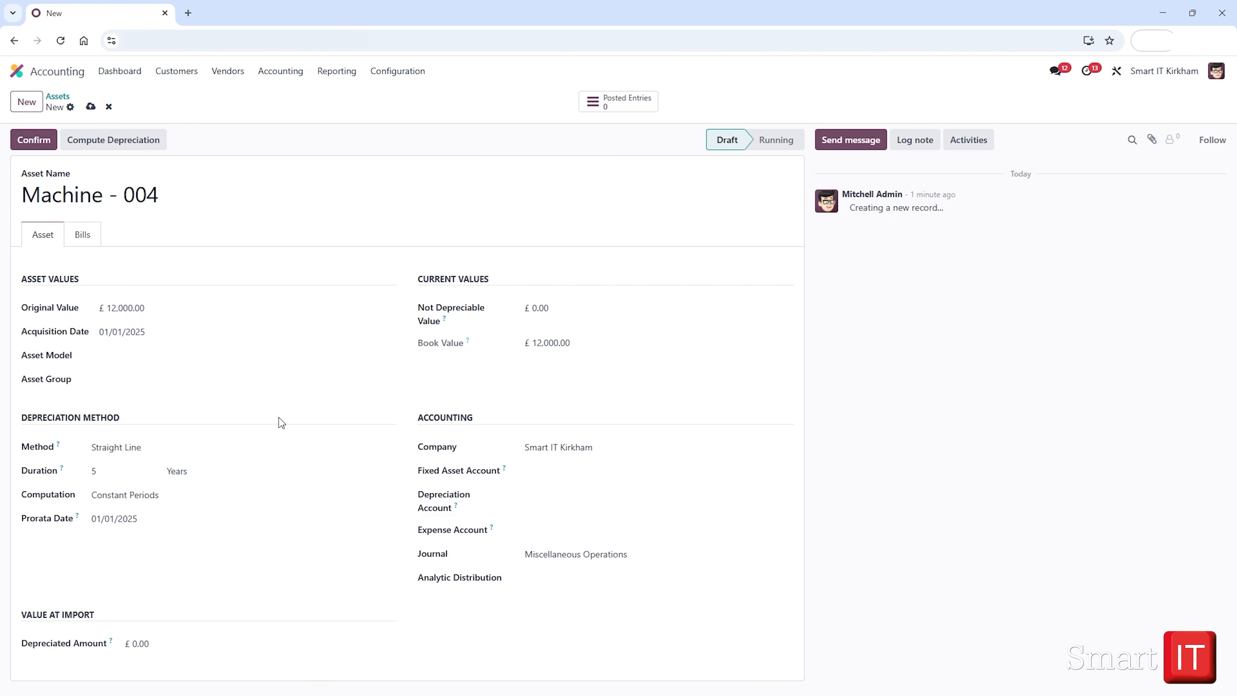
left_click(147, 470)
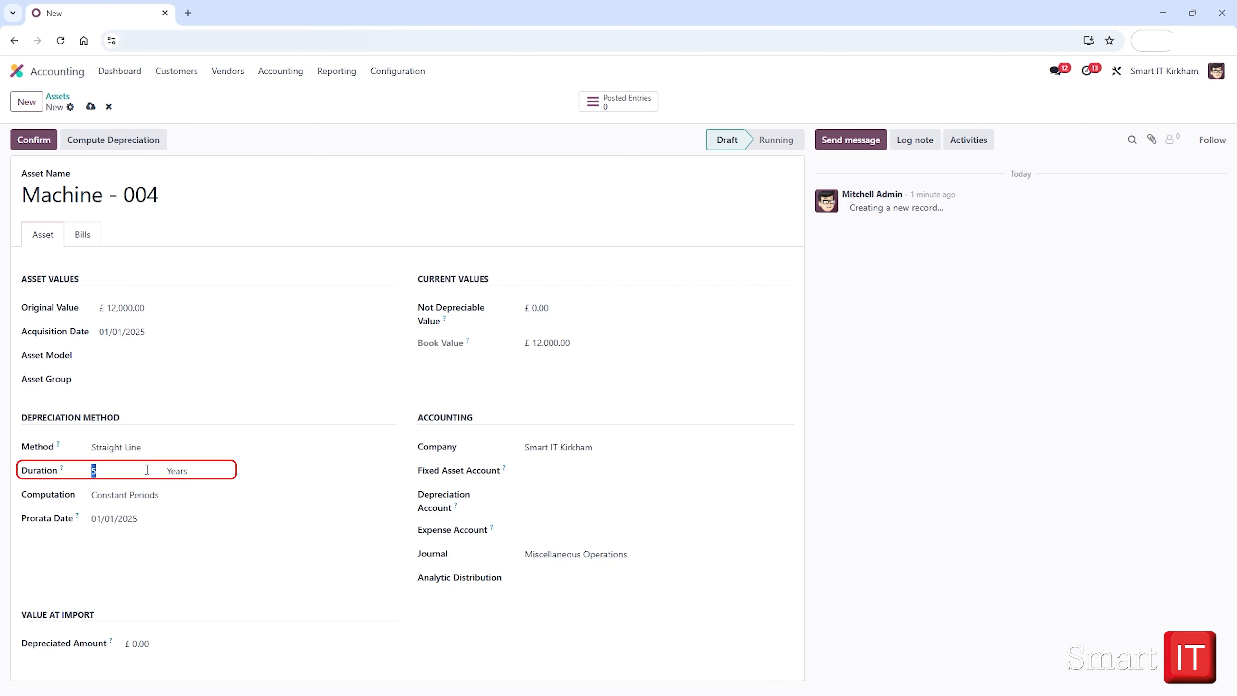
type("12")
left_click(204, 477)
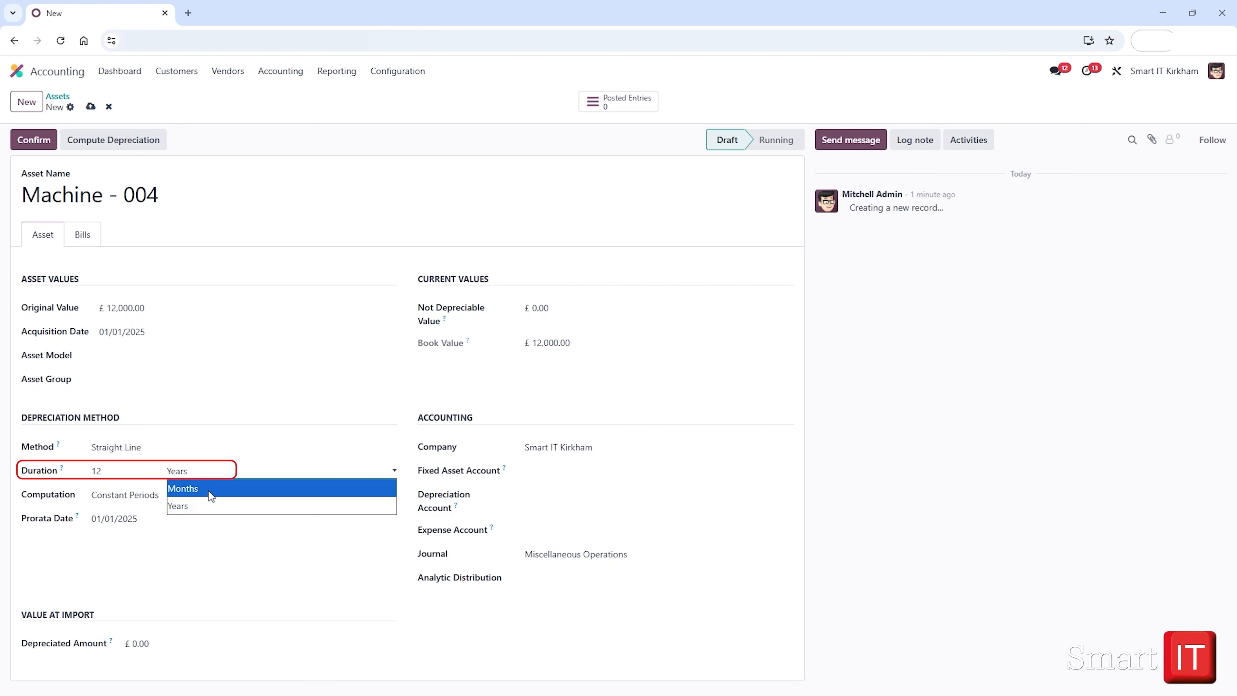
left_click(204, 487)
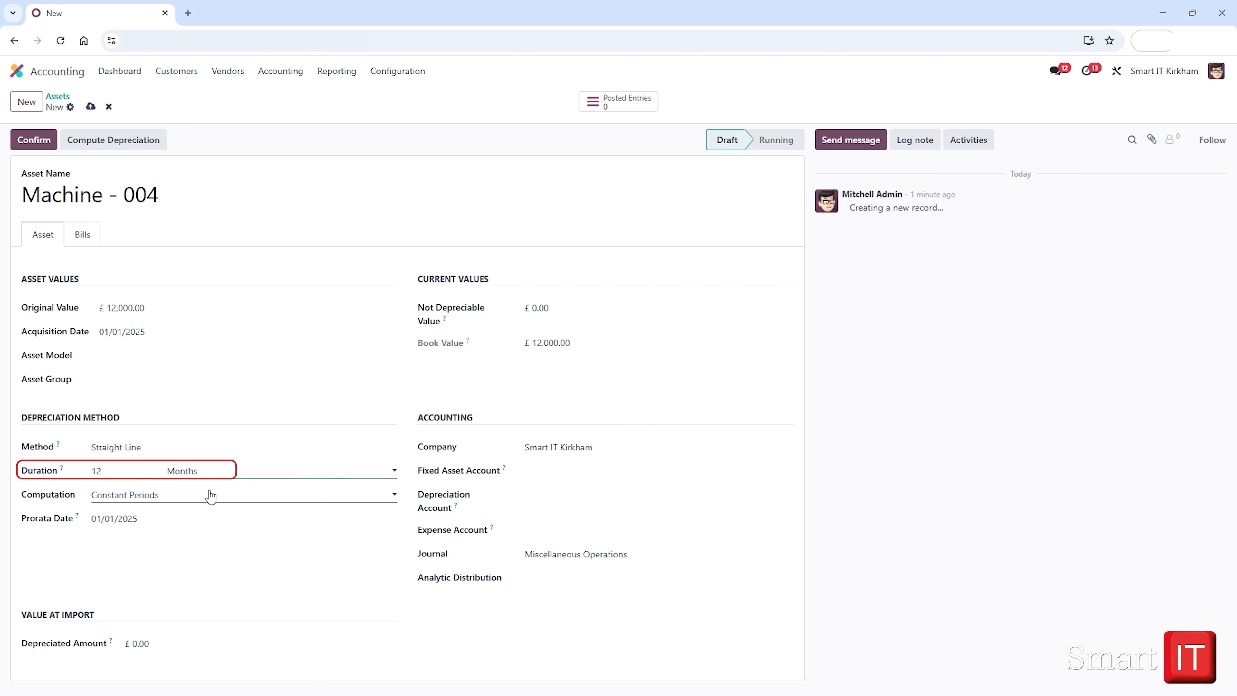
left_click(279, 497)
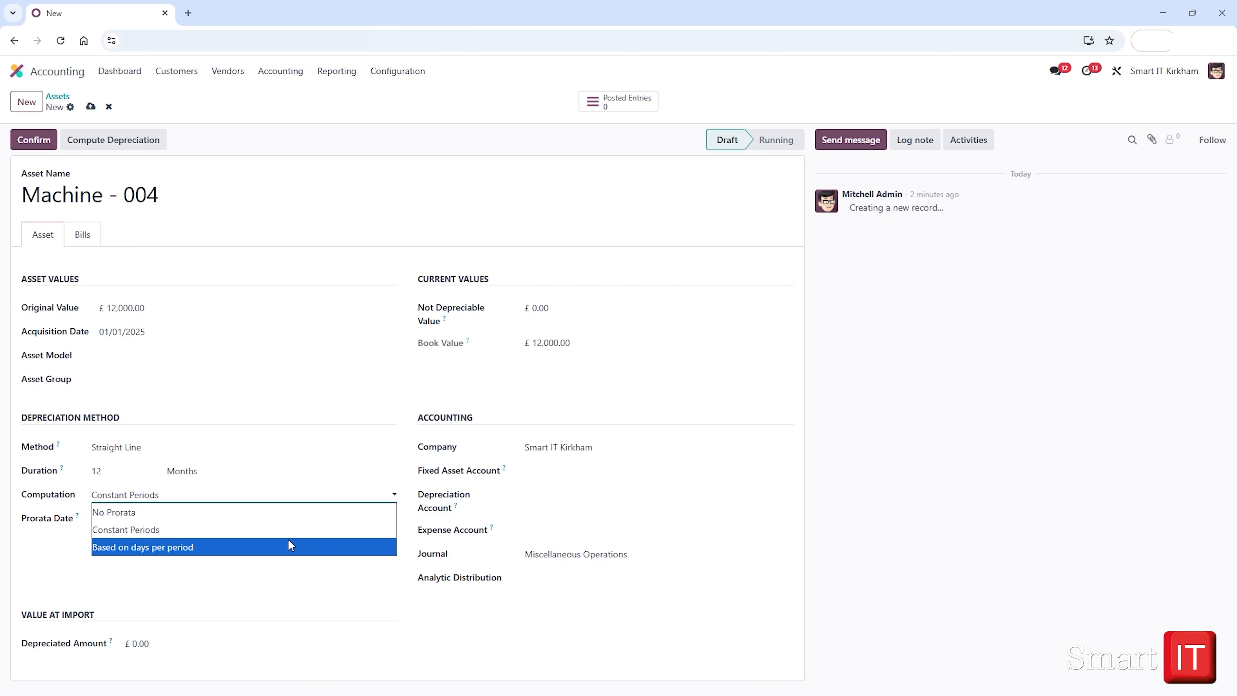
left_click(291, 531)
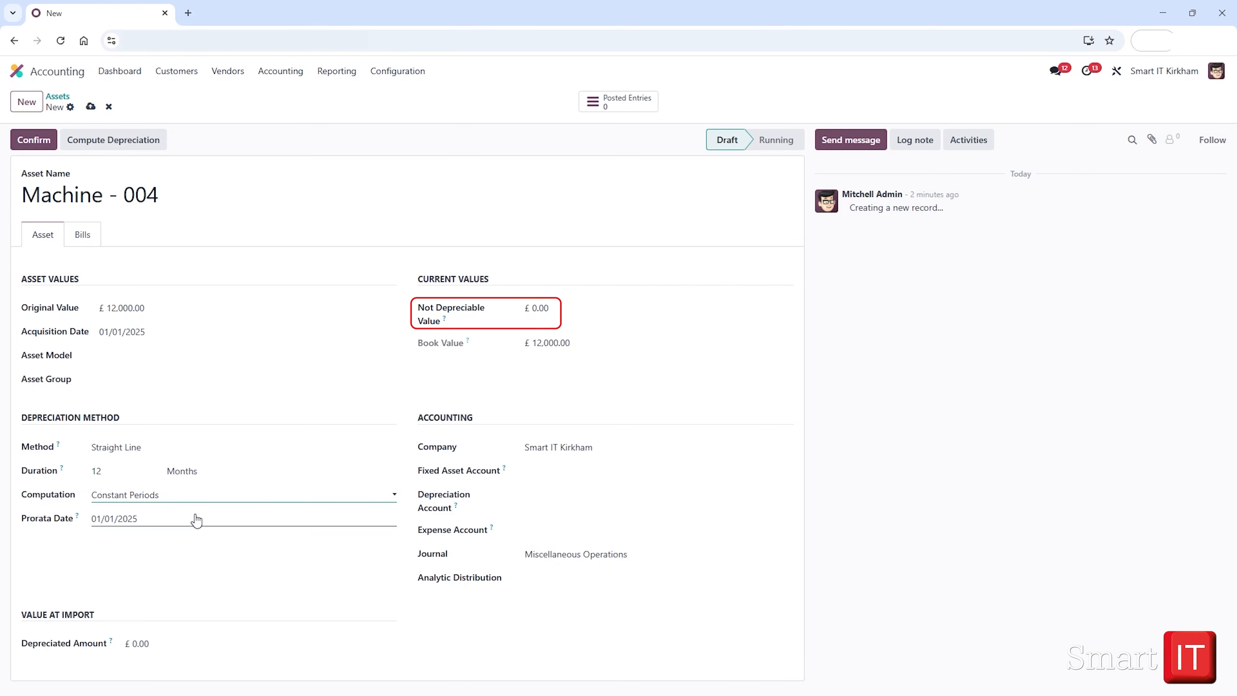
Set the asset's not depreciable value to £1,000 and its fixed asset account to 007100 Plant and machinery Depreciation.
left_click(568, 308)
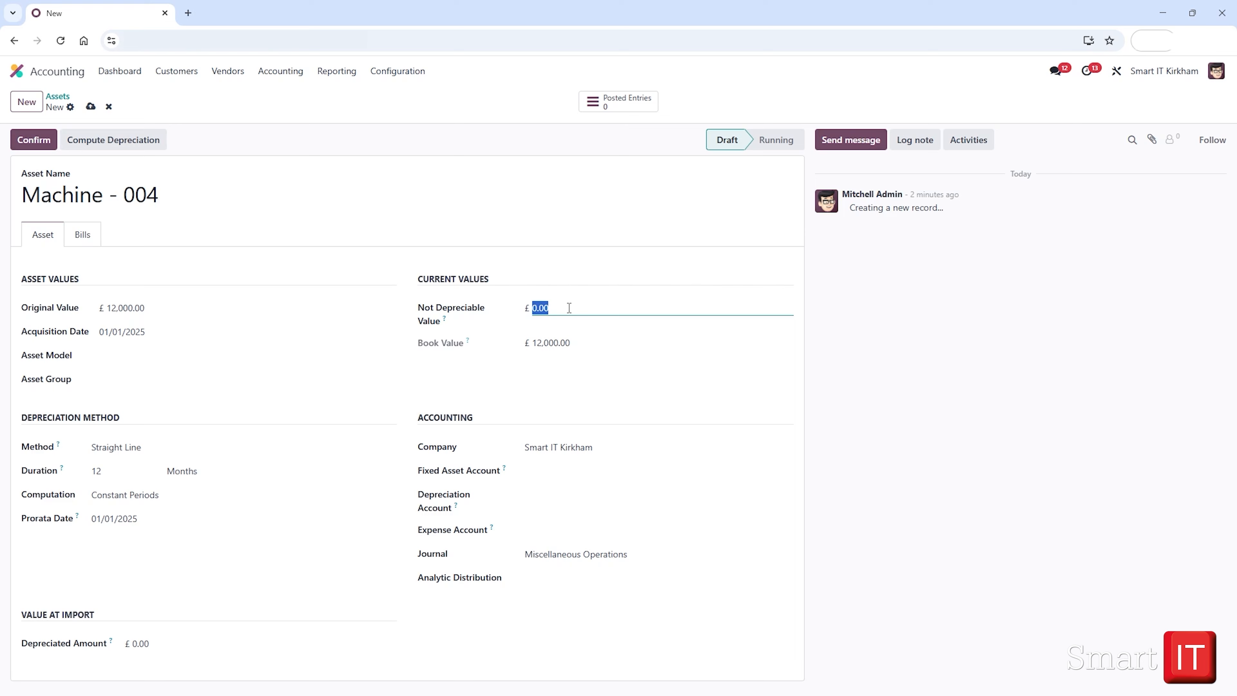
type("1000")
left_click(566, 471)
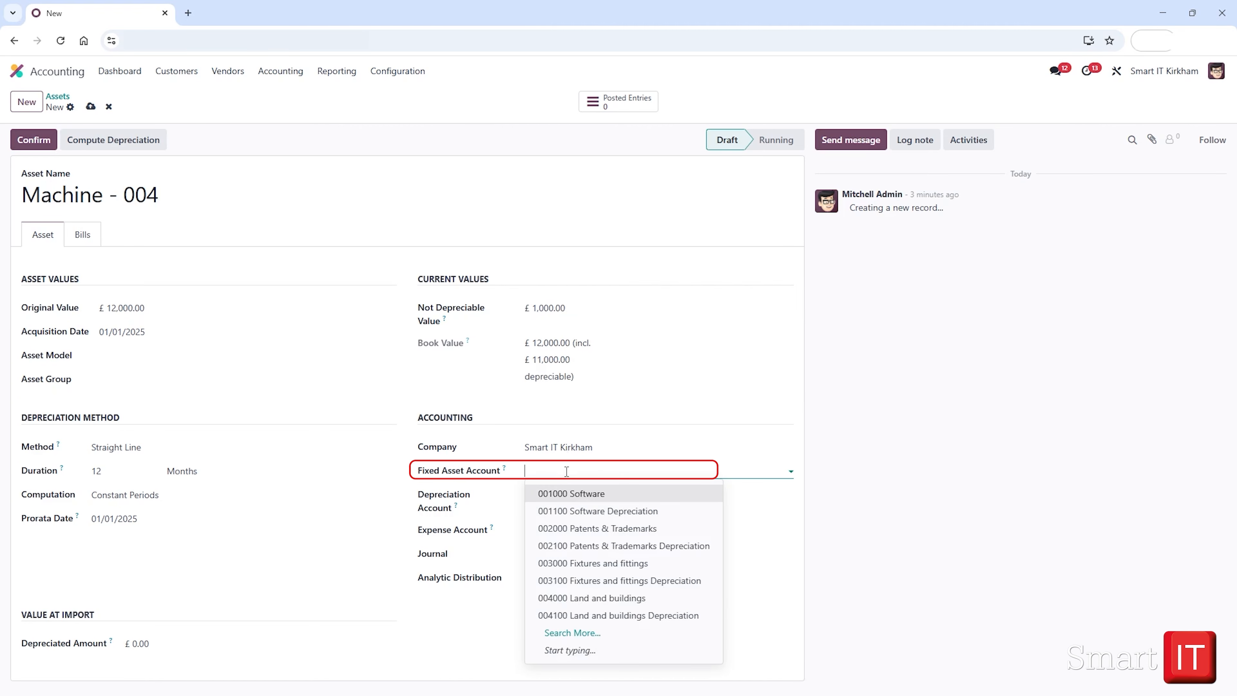
type("machi")
left_click(586, 511)
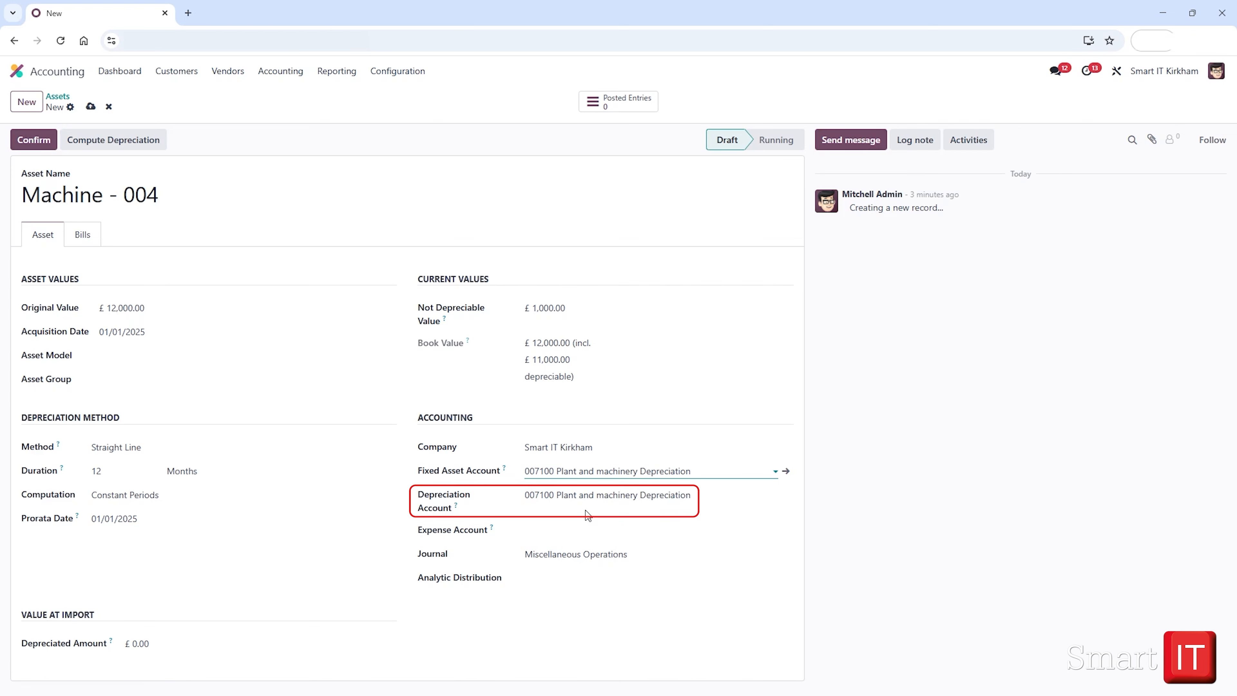
Set the asset's expense account to 800100 Tangible assets depn.
left_click(587, 524)
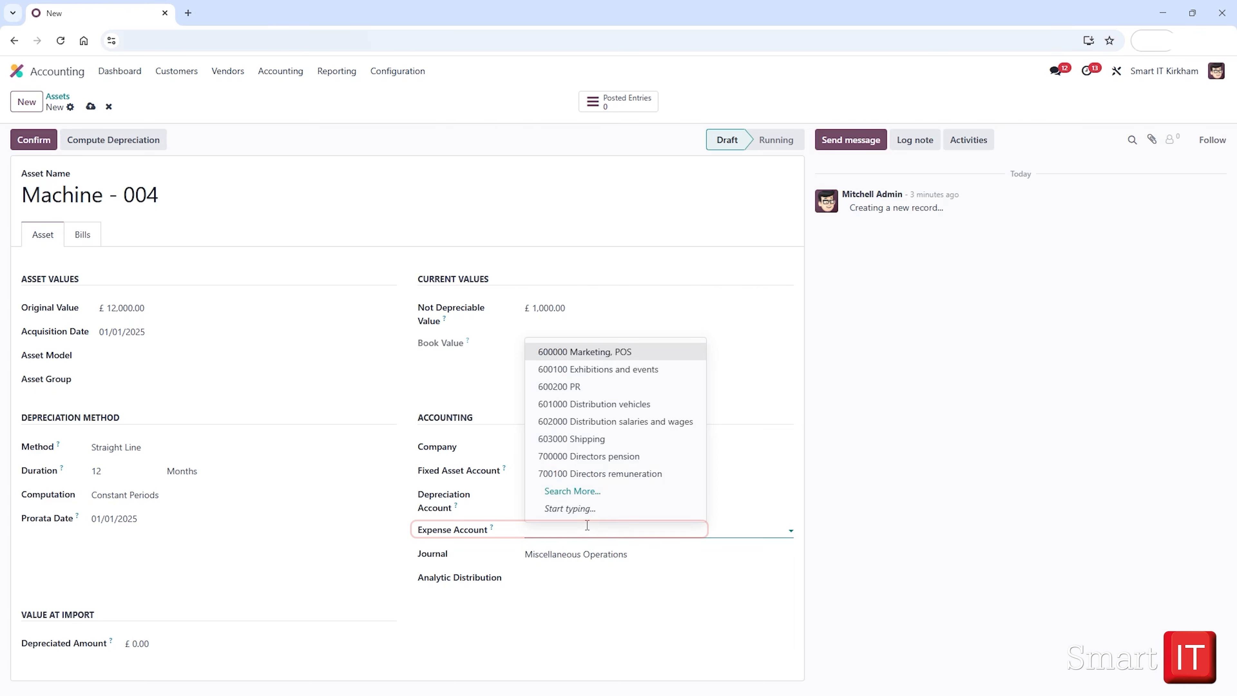
type("tan")
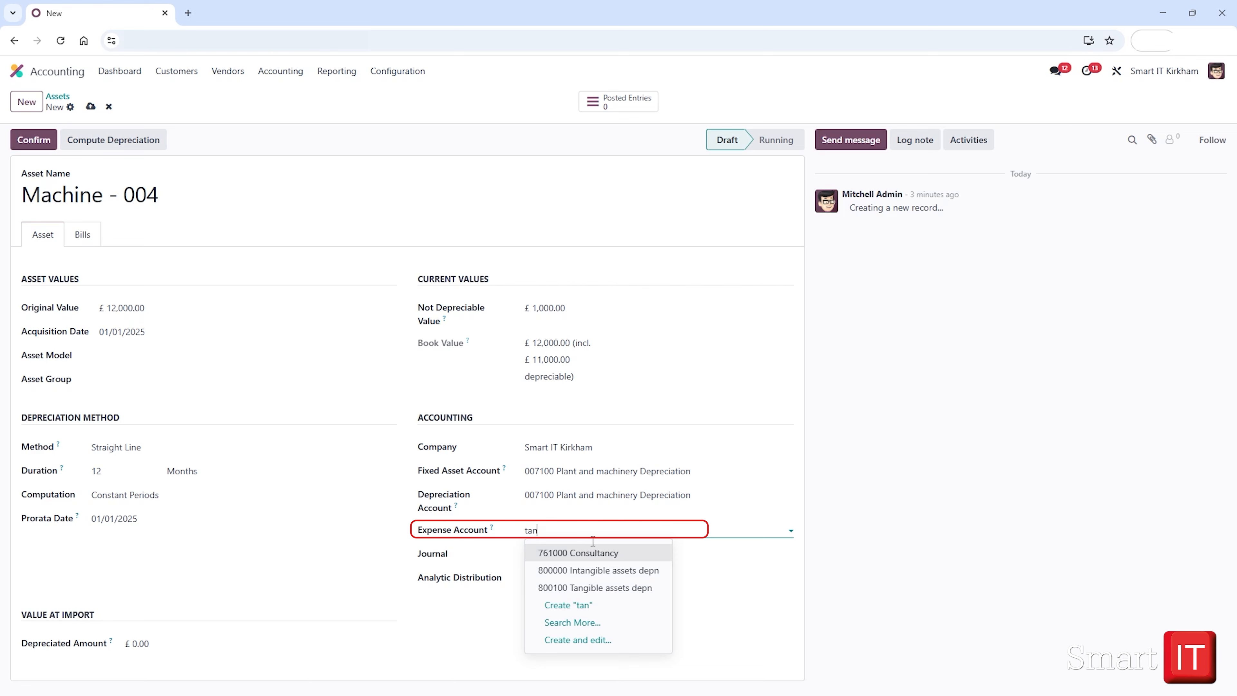
left_click(598, 588)
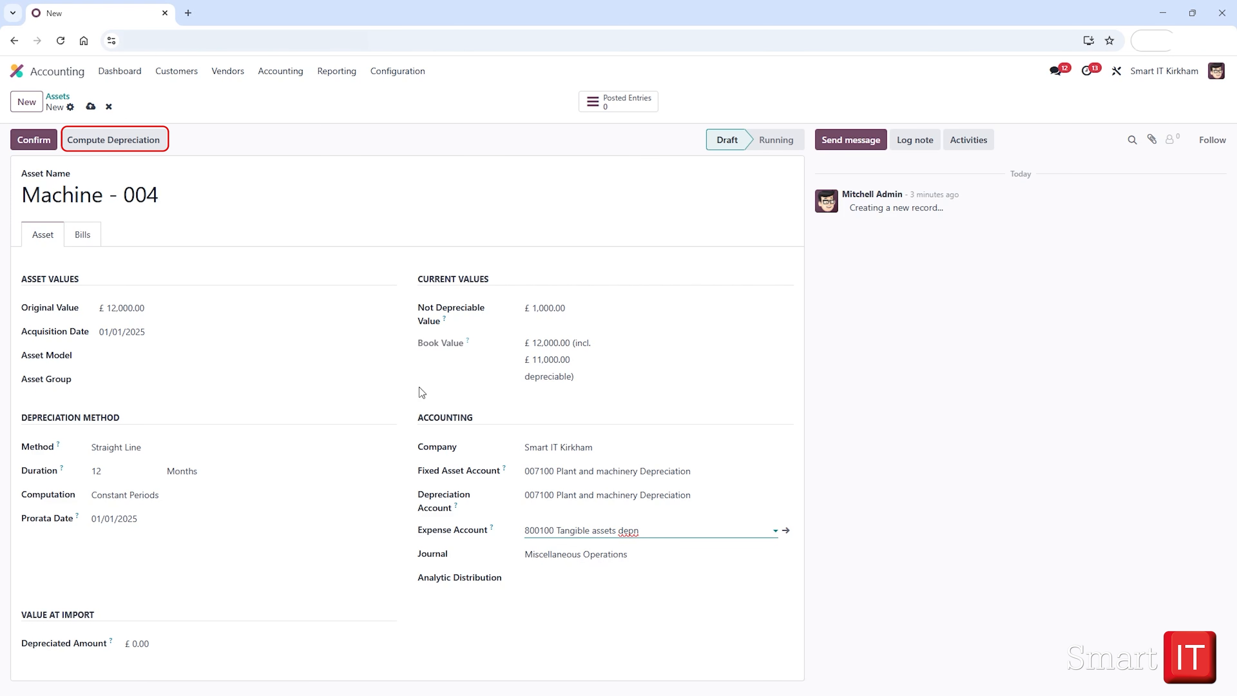
Compute the depreciation of Machine - 004, review its depreciation board and confirm the asset.
left_click(150, 140)
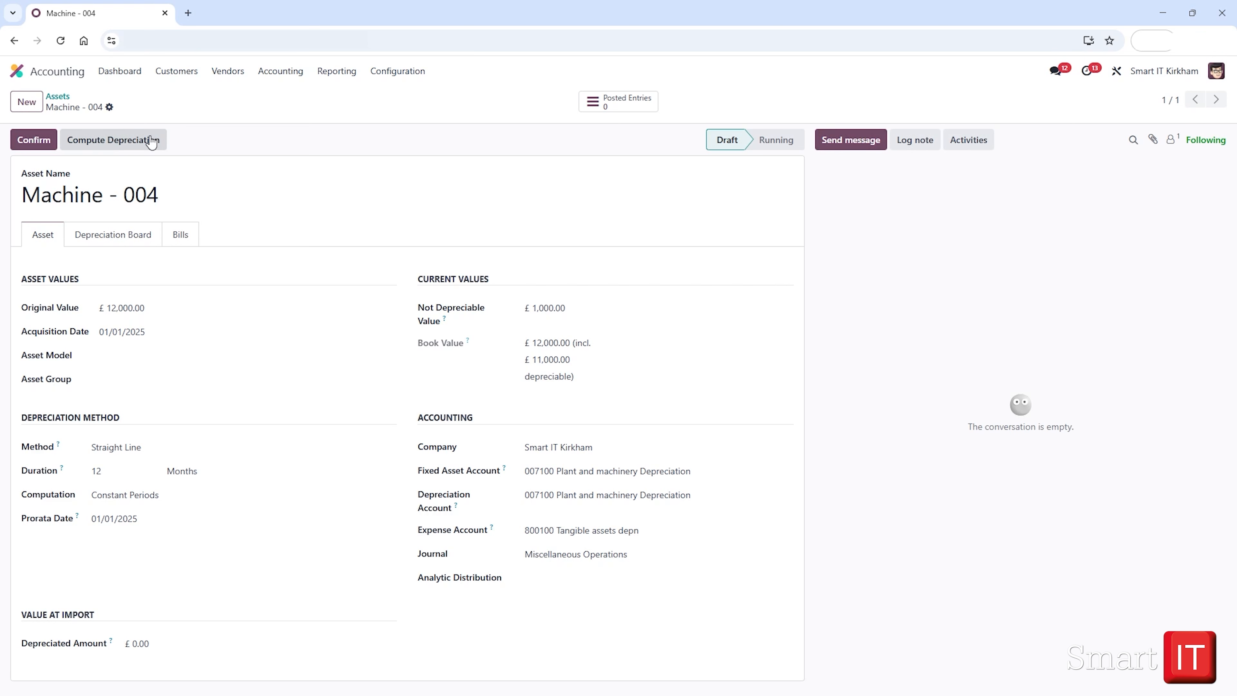
left_click(135, 242)
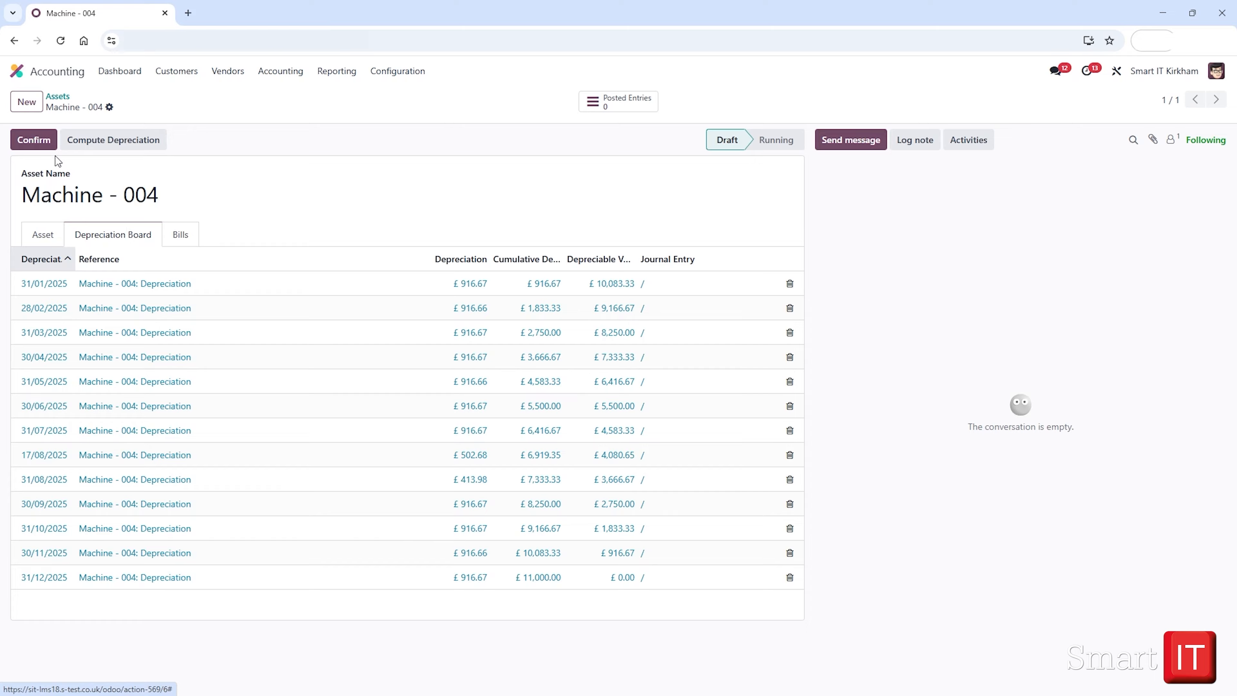
left_click(44, 142)
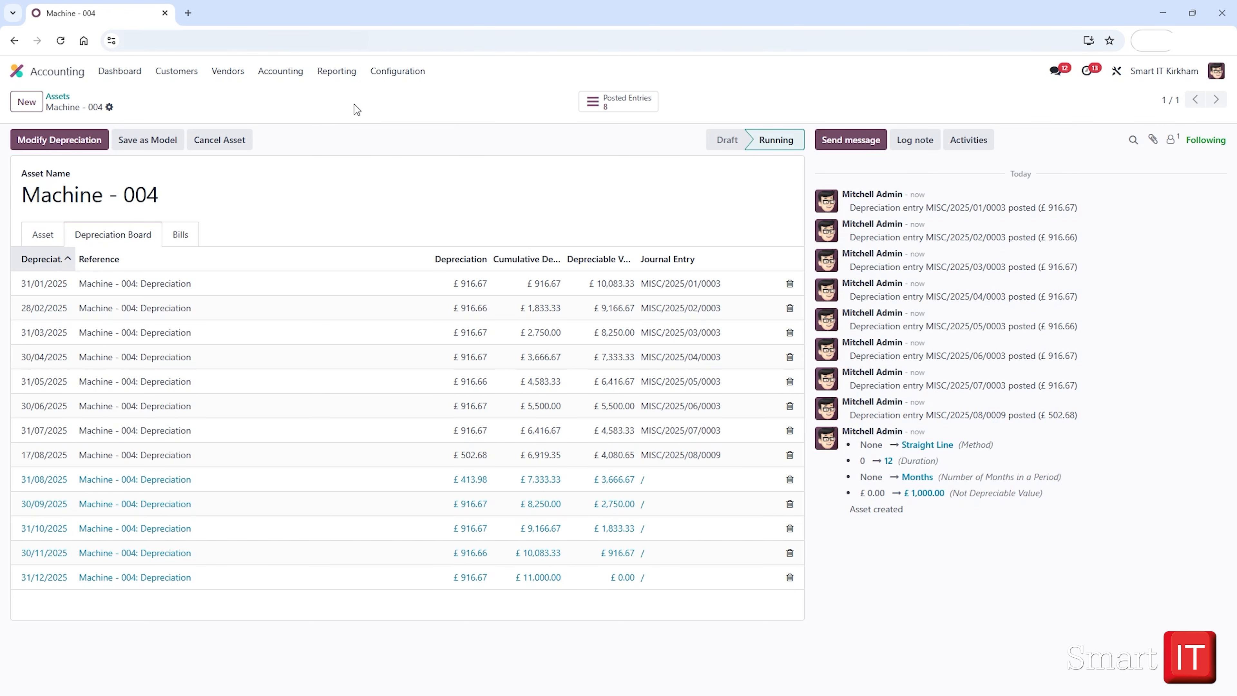
Create a new asset model named "Machine Depreciation".
left_click(420, 74)
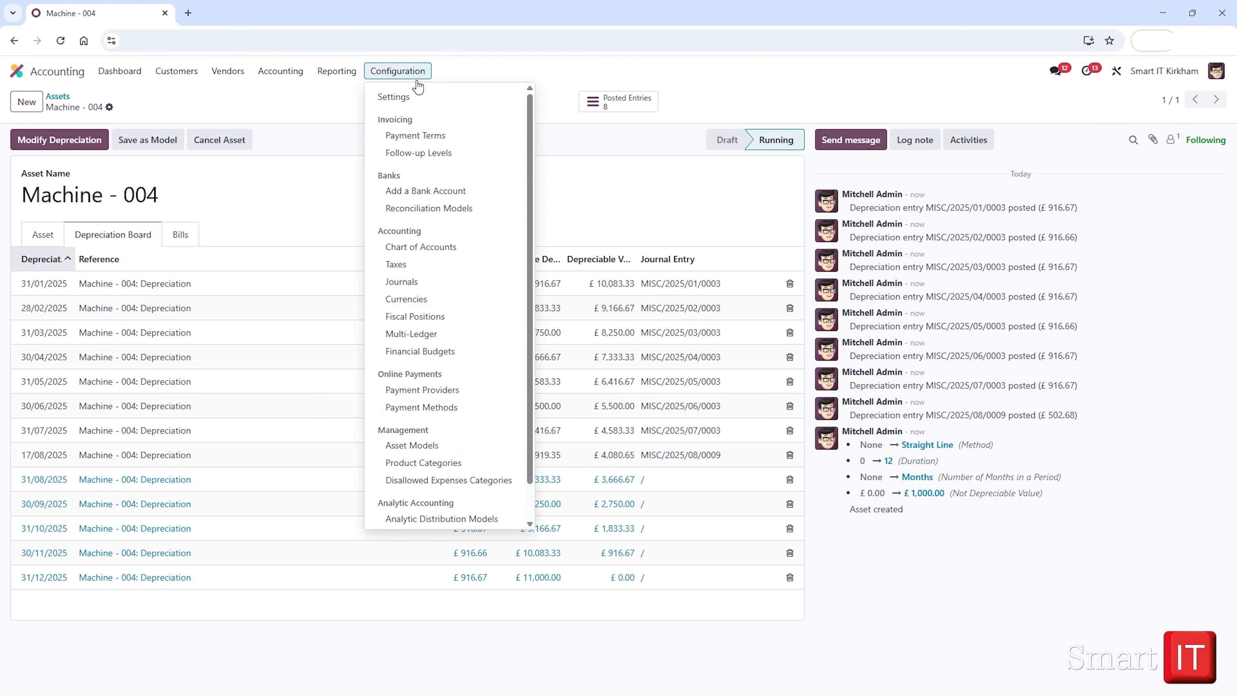
left_click(436, 447)
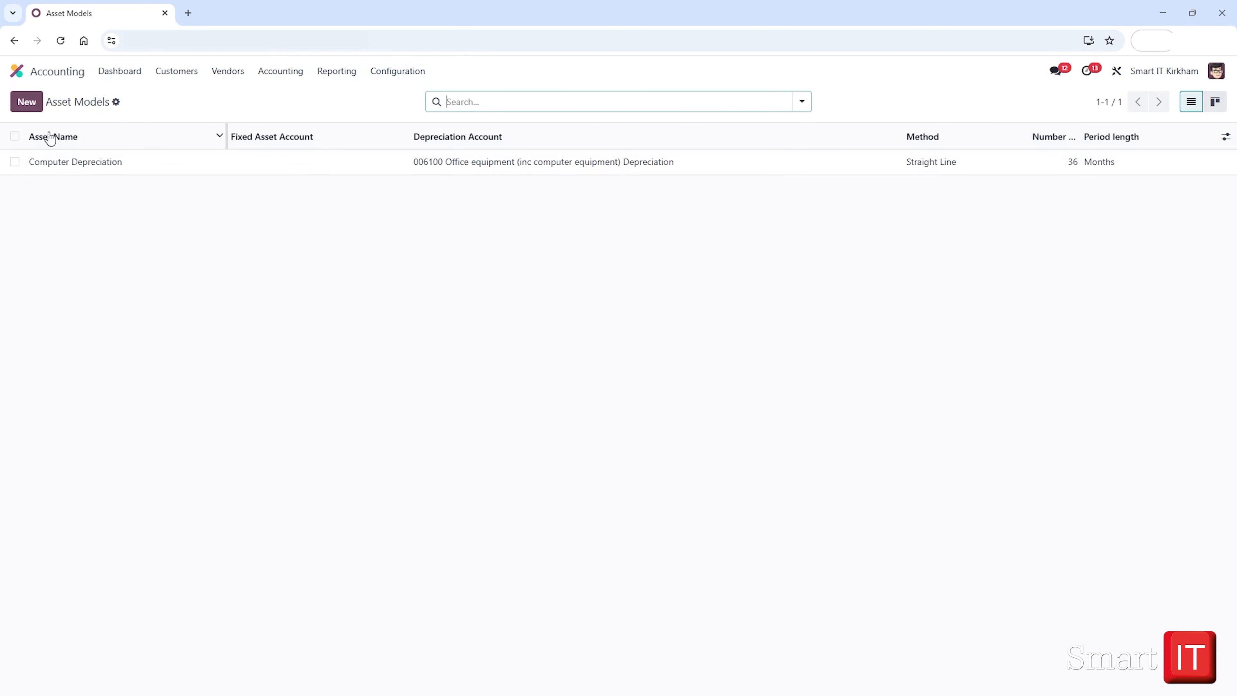
left_click(26, 102)
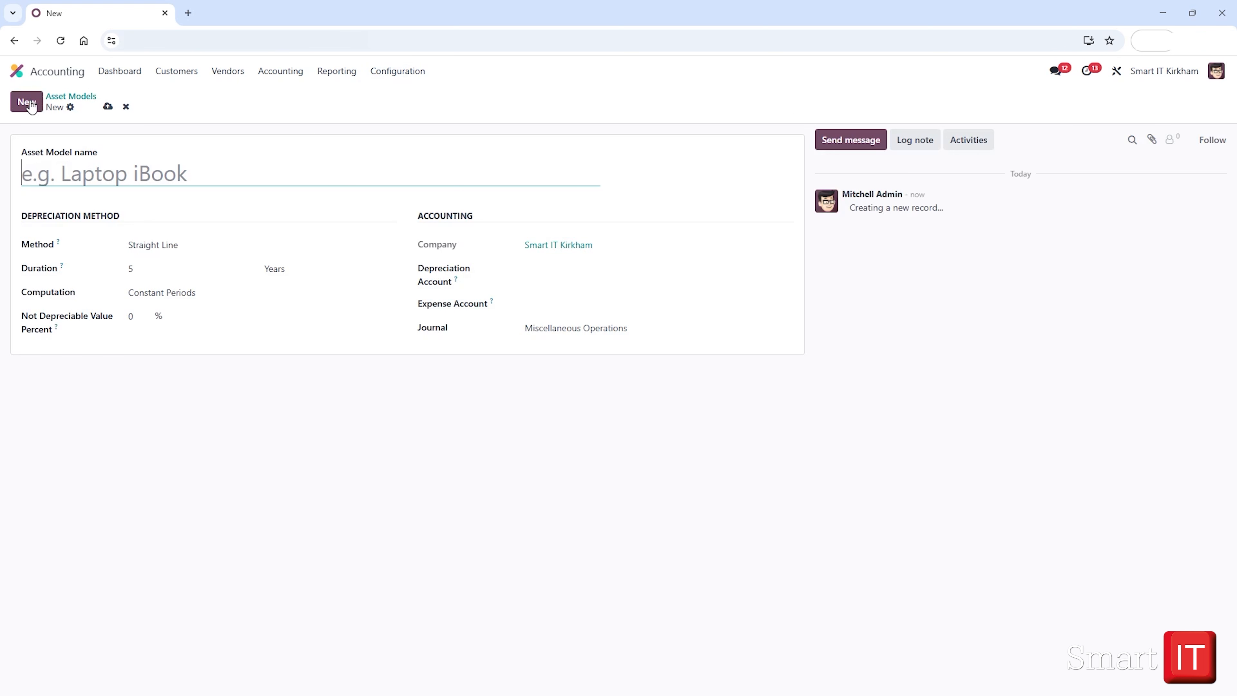
type("Machine Dep")
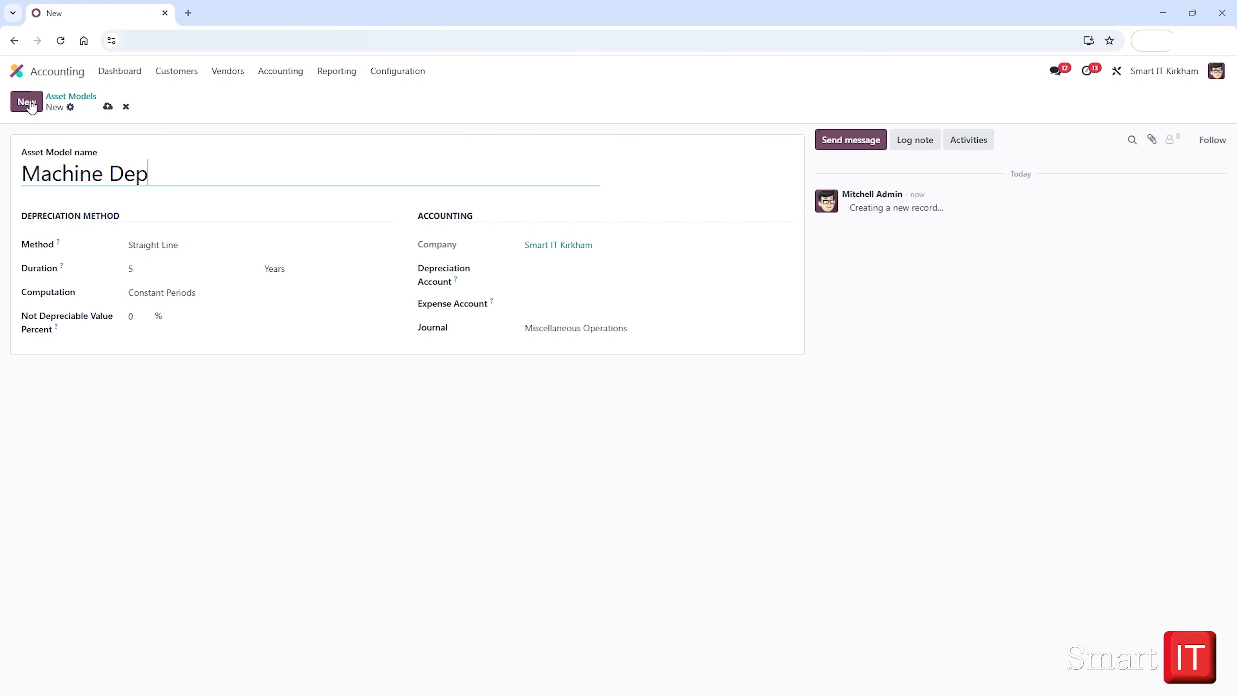
type("reciation")
Set the asset model's depreciation duration to 12 months.
left_click(147, 268)
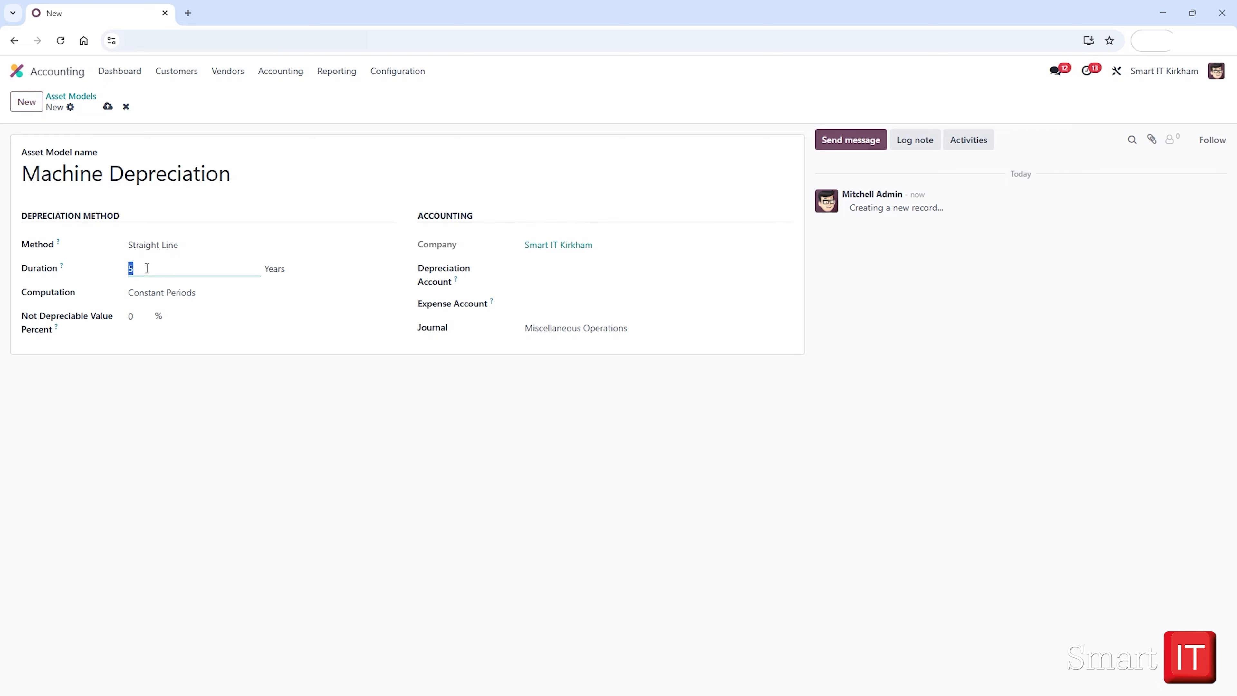
type("12")
key("Up")
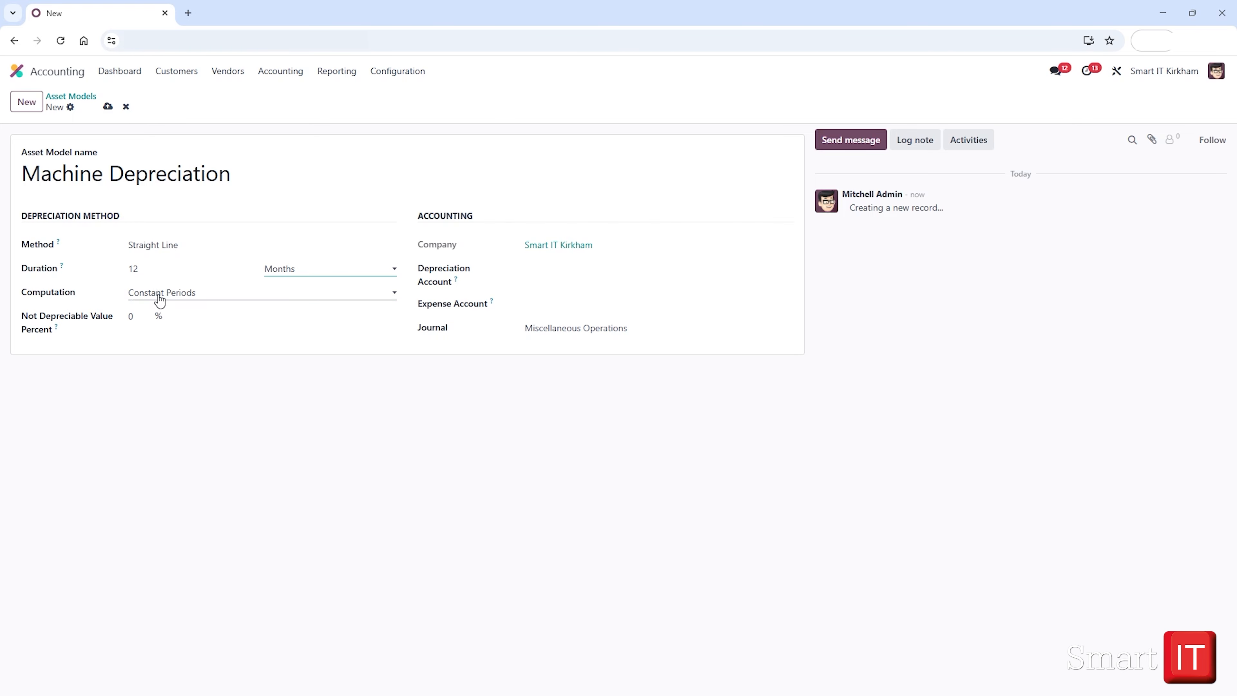
Set the model's depreciation account to 007100 Plant and machinery Depreciation and expense account to 800100 Tangible assets depn, and save the model.
left_click(537, 268)
type("mach")
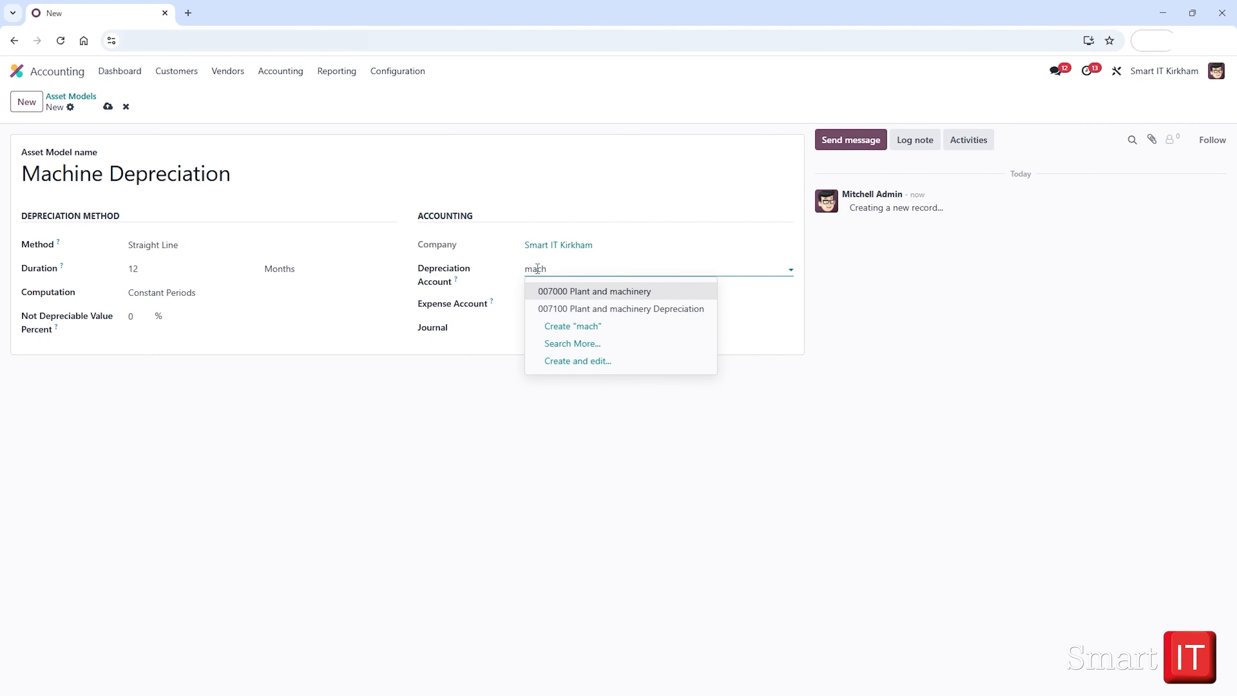
left_click(595, 310)
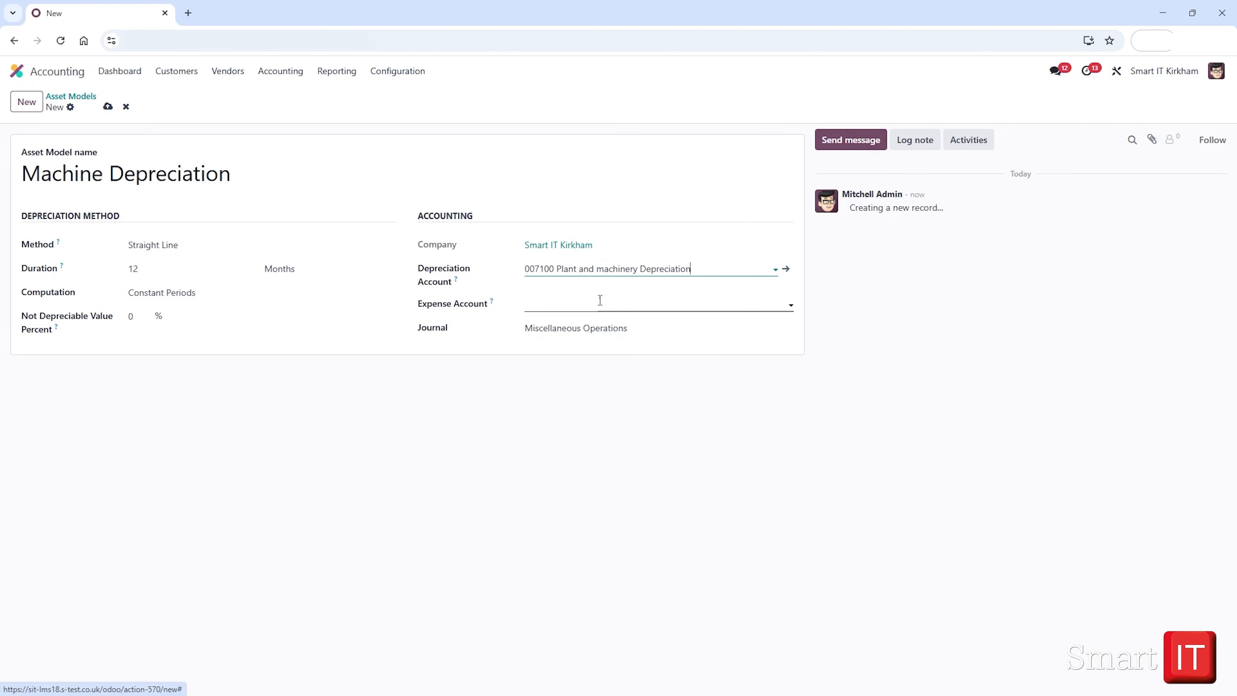
left_click(598, 301)
type("g")
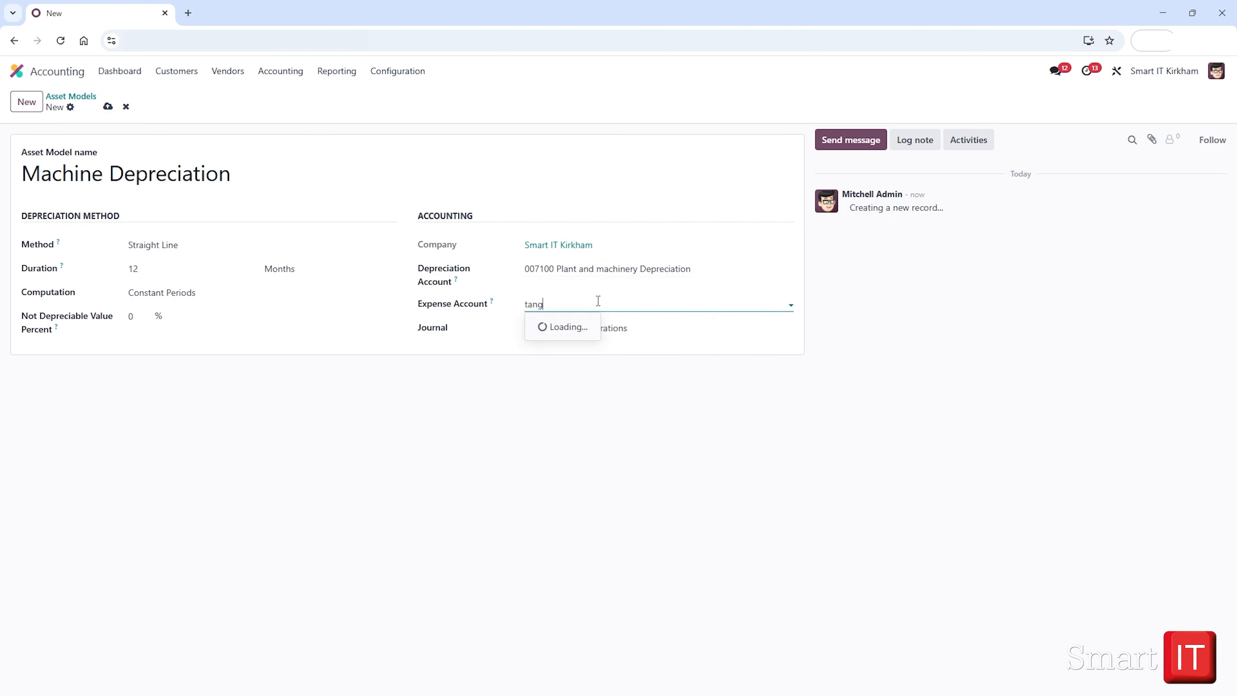
left_click(600, 337)
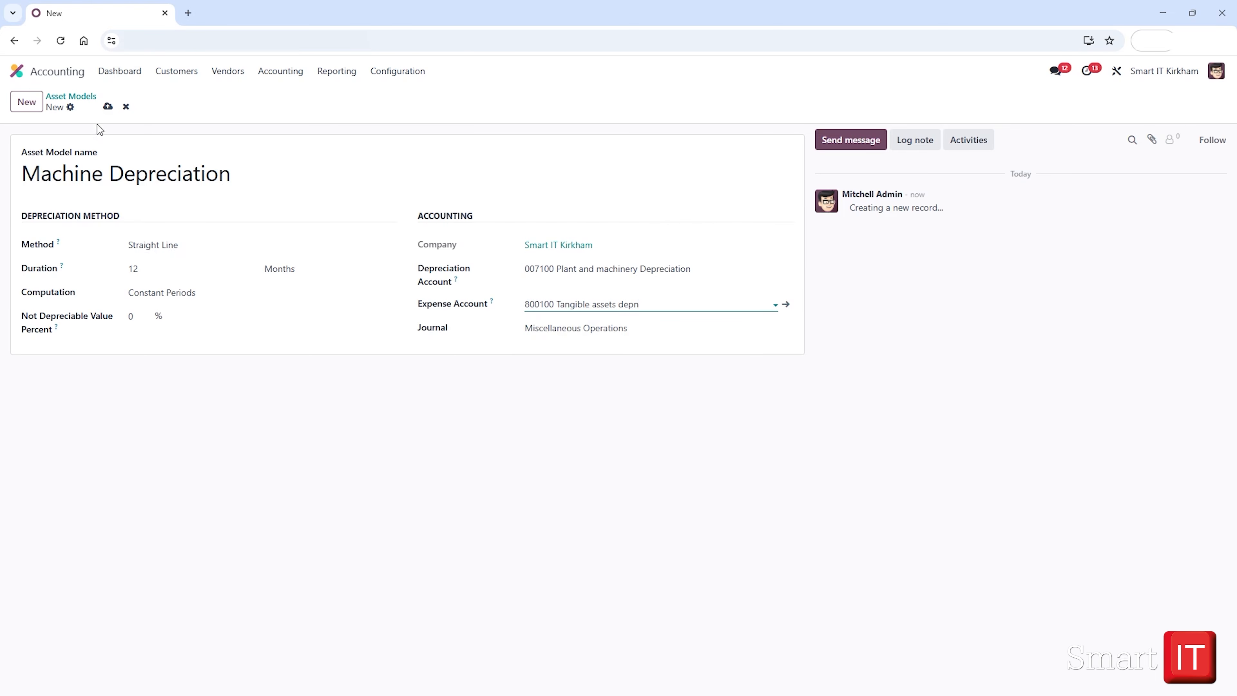
left_click(108, 107)
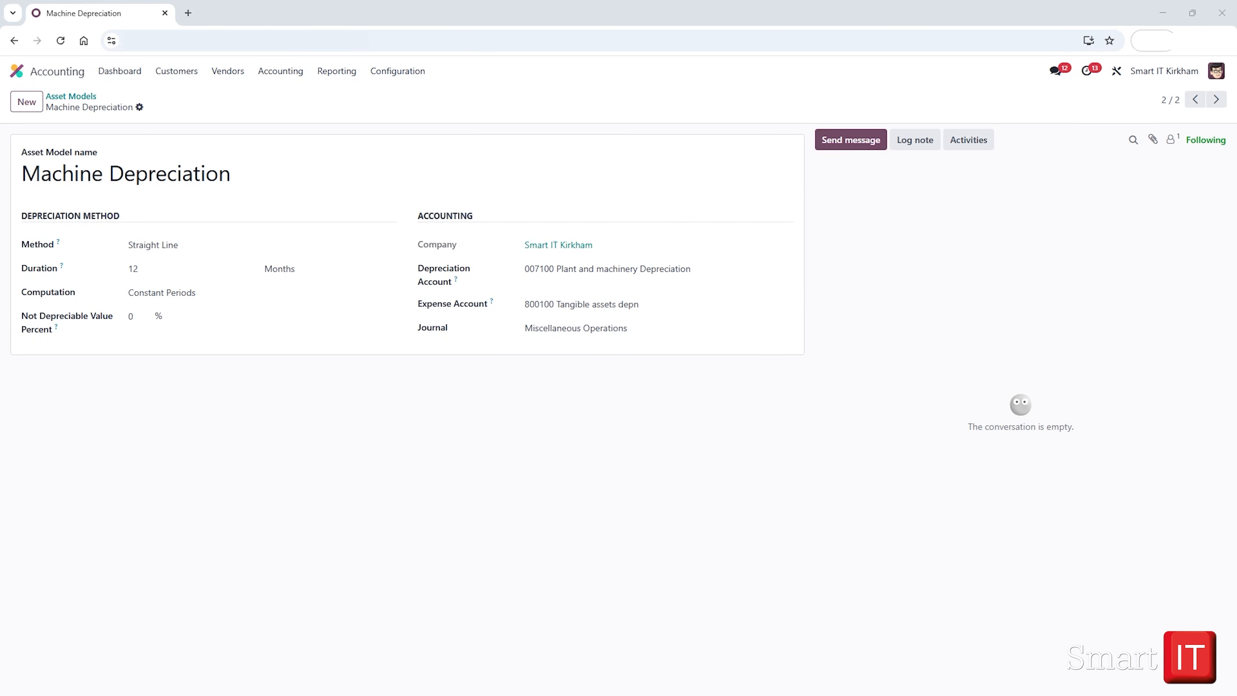
Search the chart of accounts for "mach" and open the account 007100 Plant and machinery Depreciation.
left_click(382, 72)
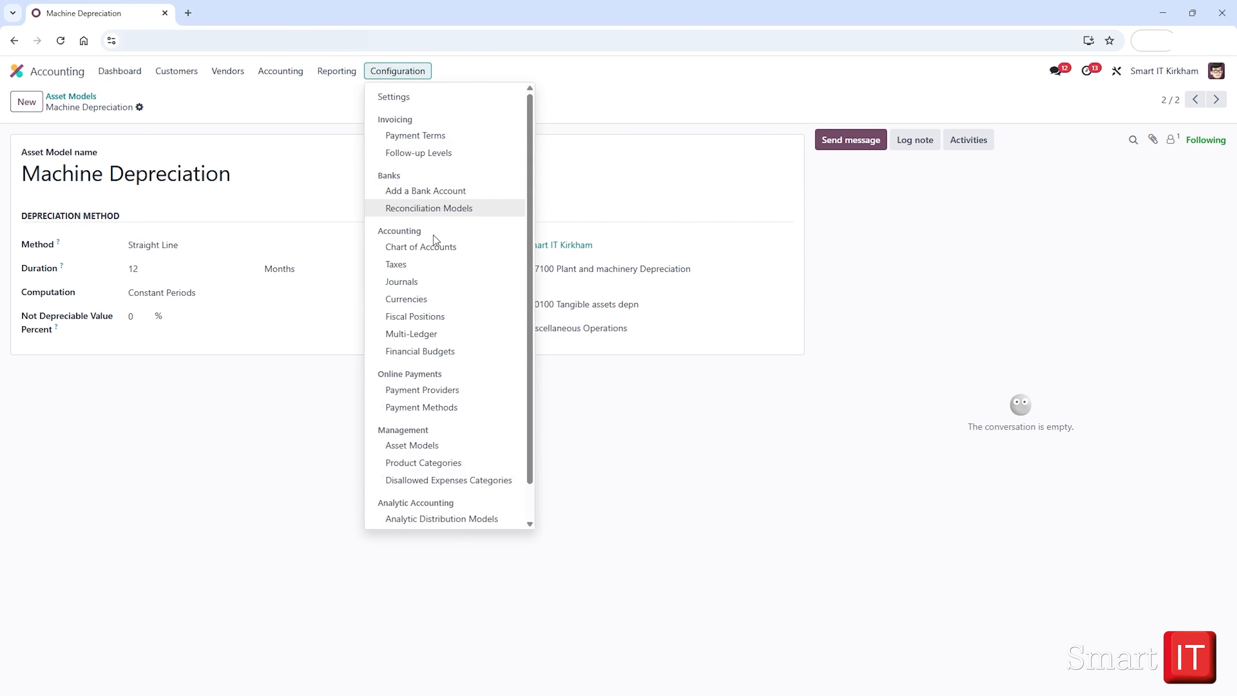
left_click(436, 249)
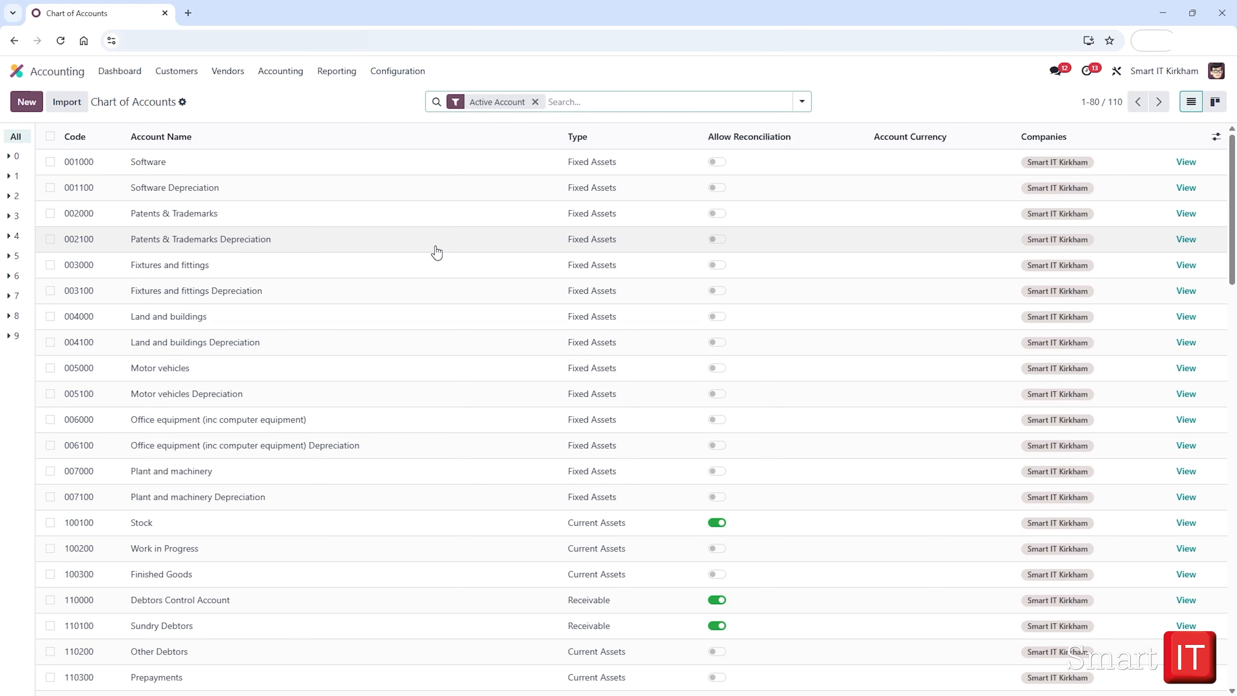
left_click(693, 102)
type("mach")
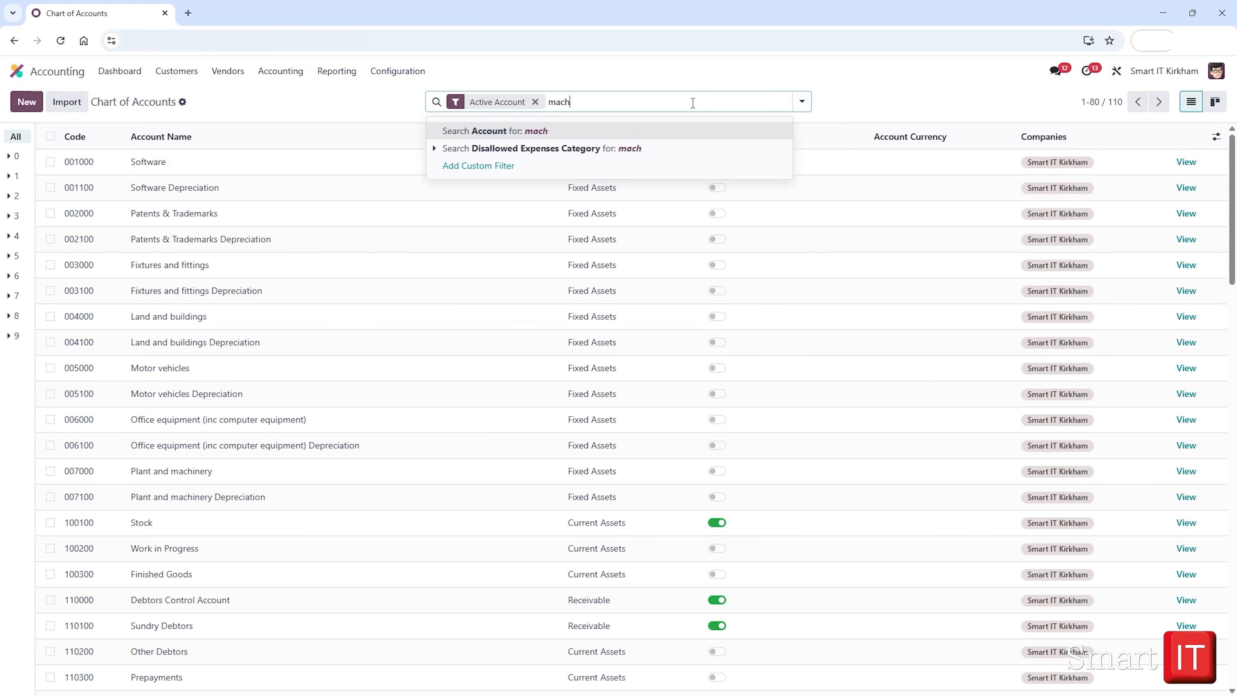
key("Return")
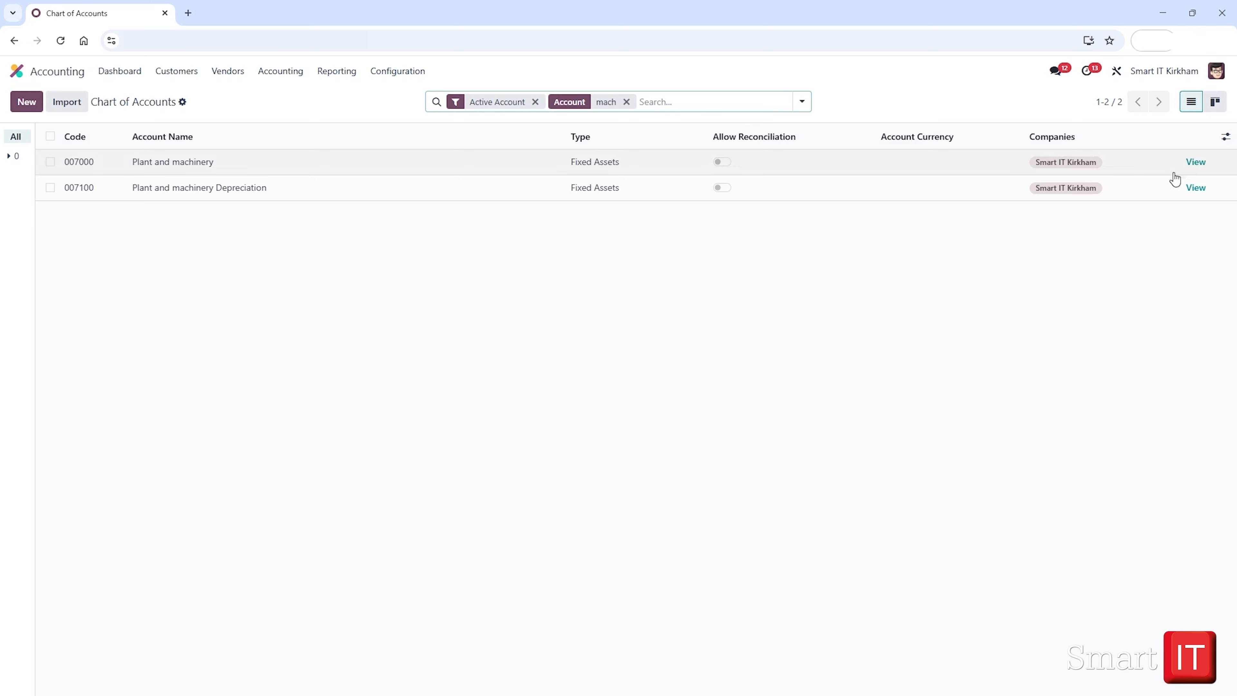
left_click(1194, 189)
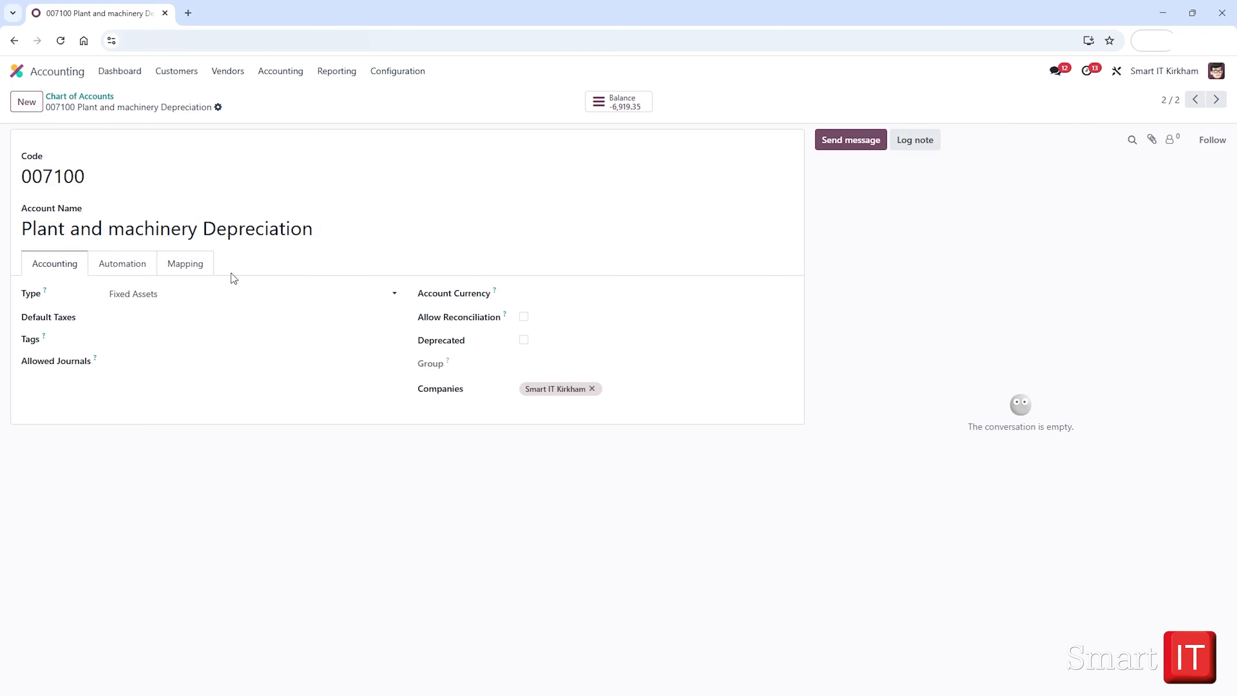
Set the account's asset automation to Create and validate with the Machine Depreciation asset model, and save the account.
left_click(124, 267)
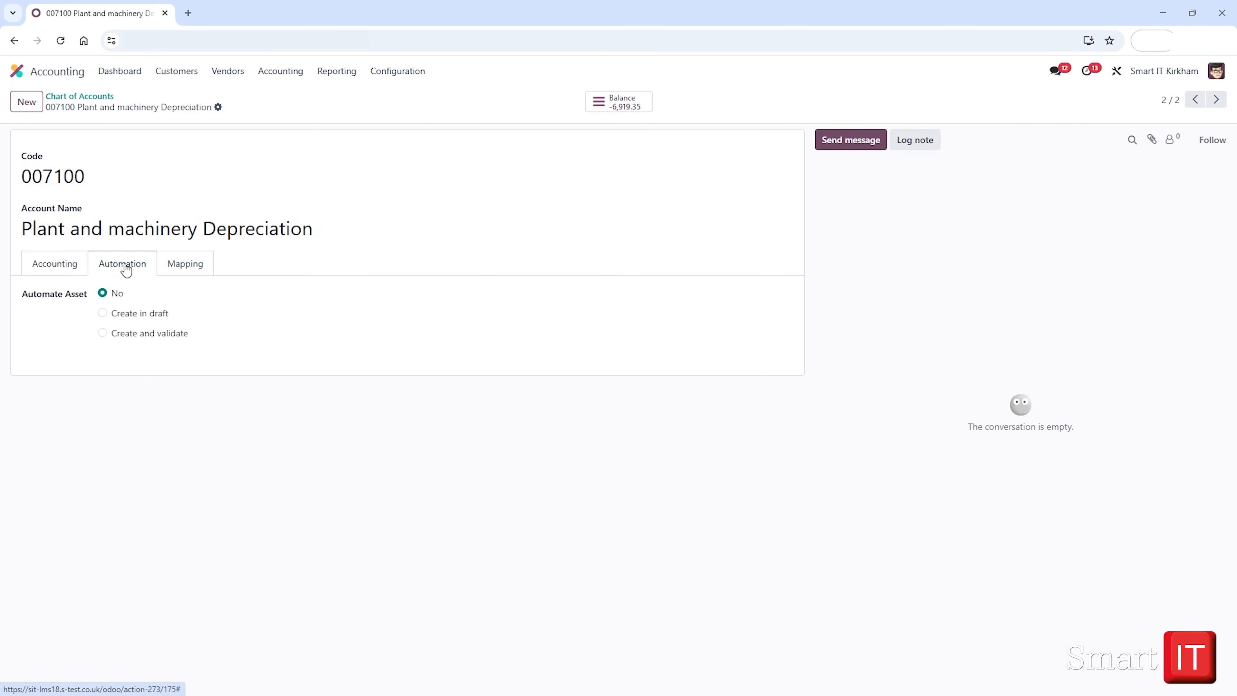
left_click(130, 335)
left_click(123, 385)
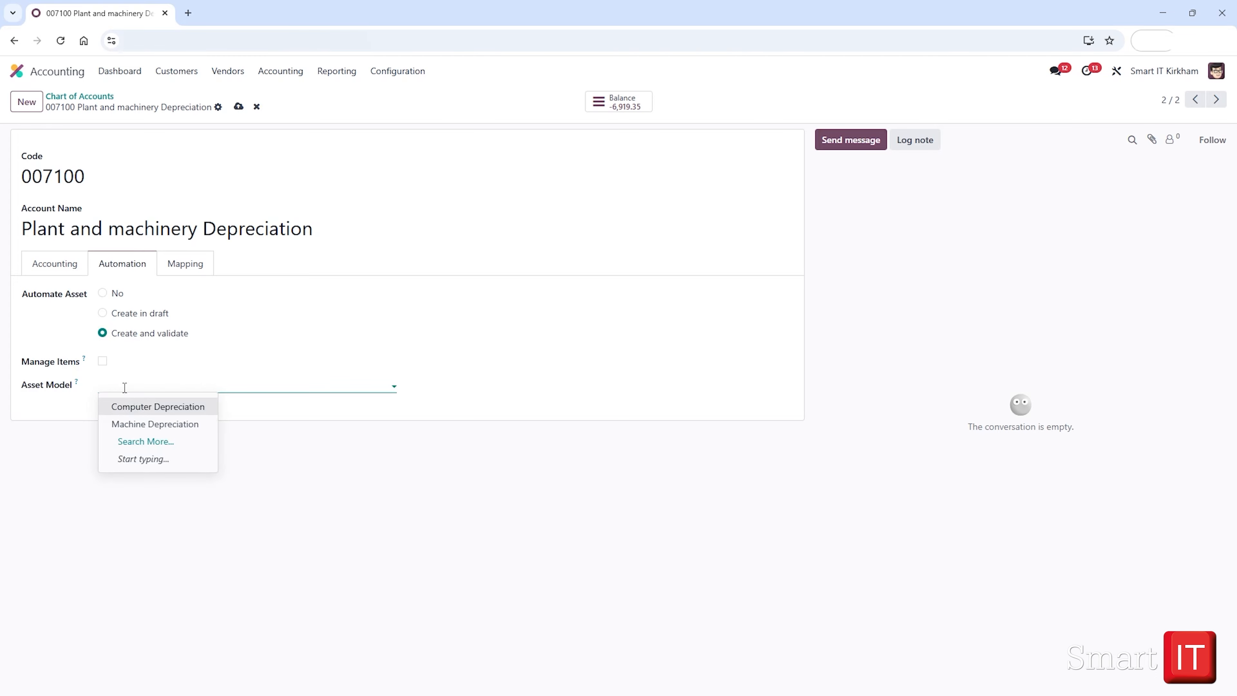
left_click(139, 423)
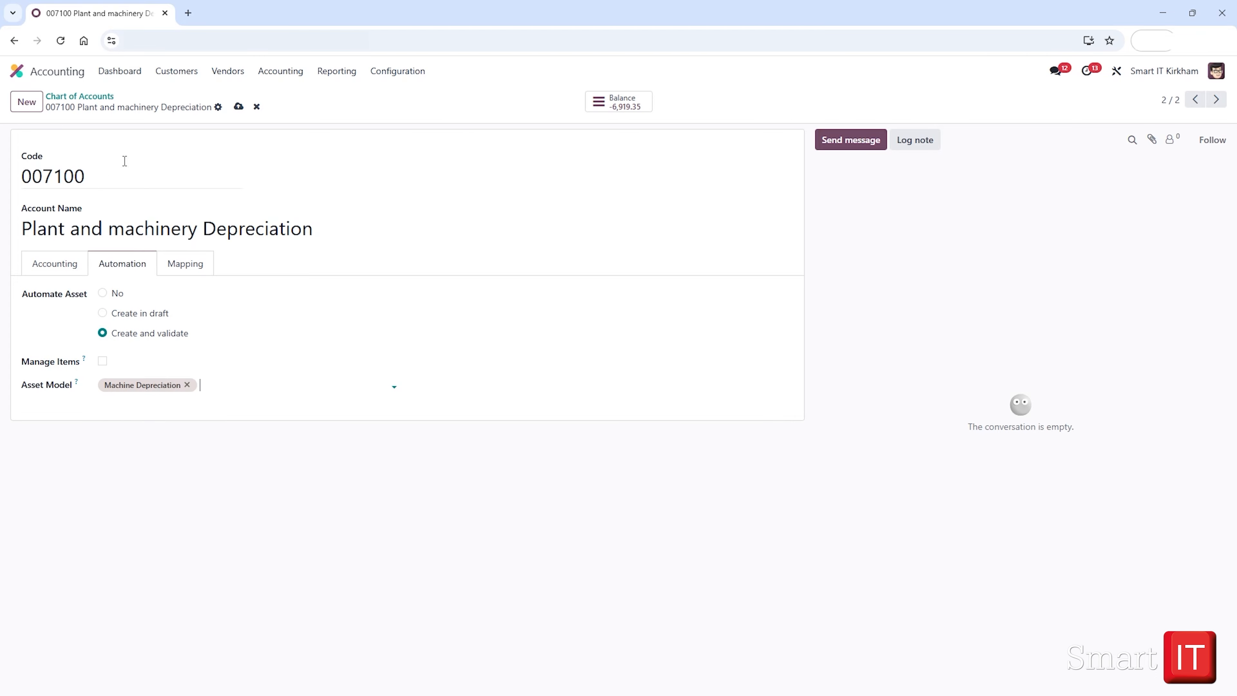
left_click(238, 105)
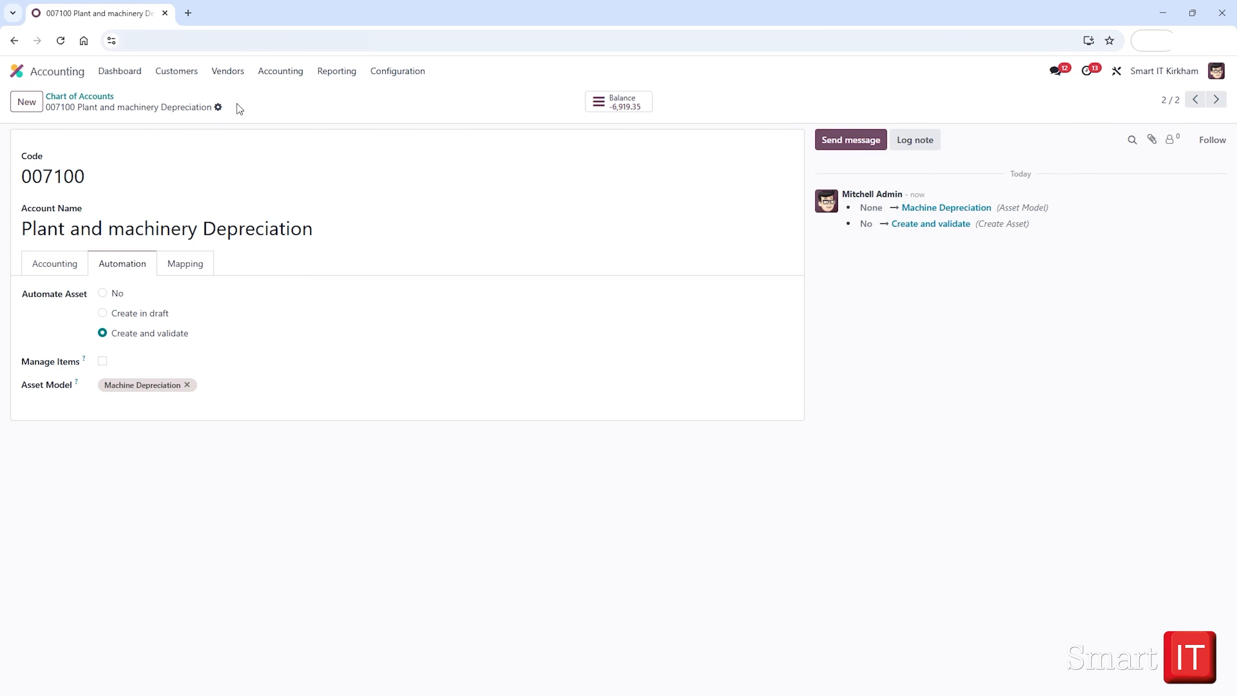
Create a new vendor bill with Elec Corp as the vendor.
left_click(228, 71)
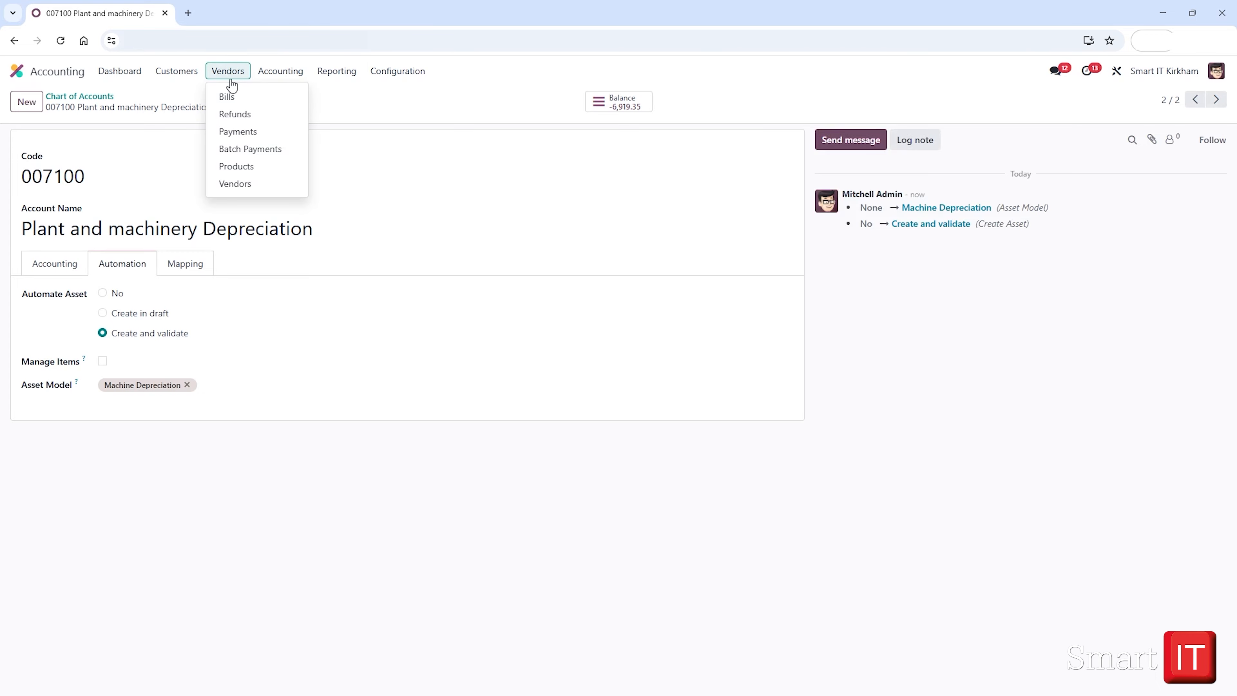
left_click(226, 95)
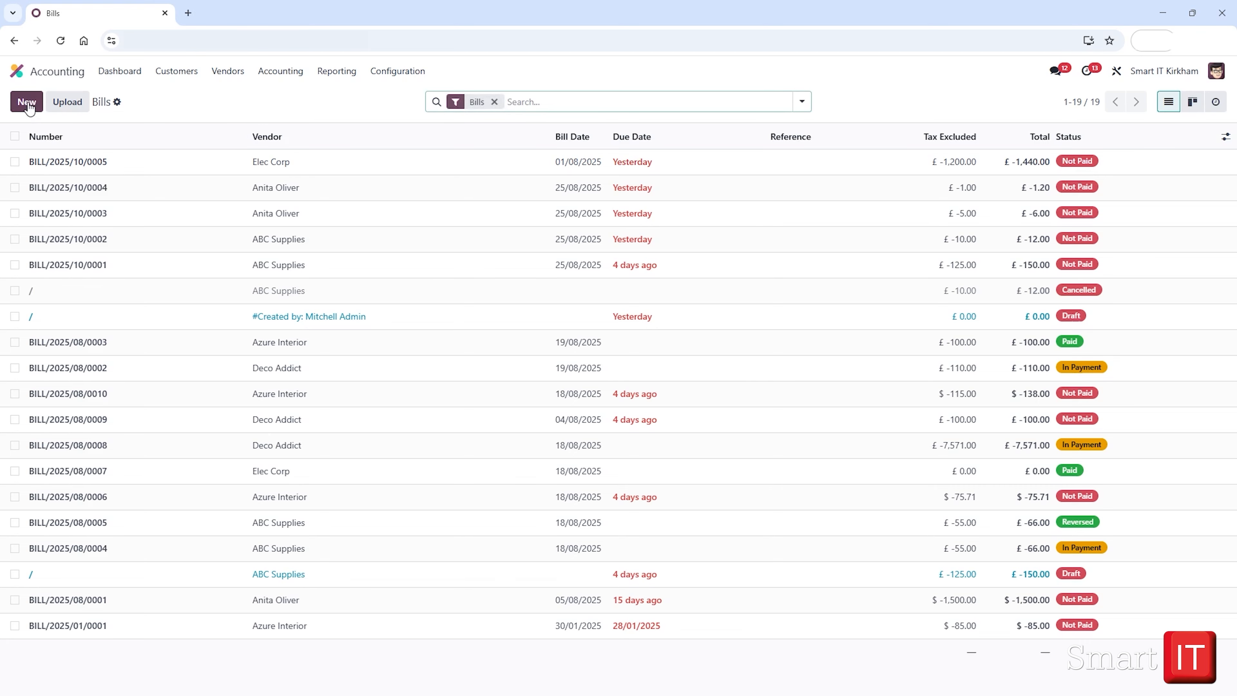
left_click(27, 104)
left_click(119, 231)
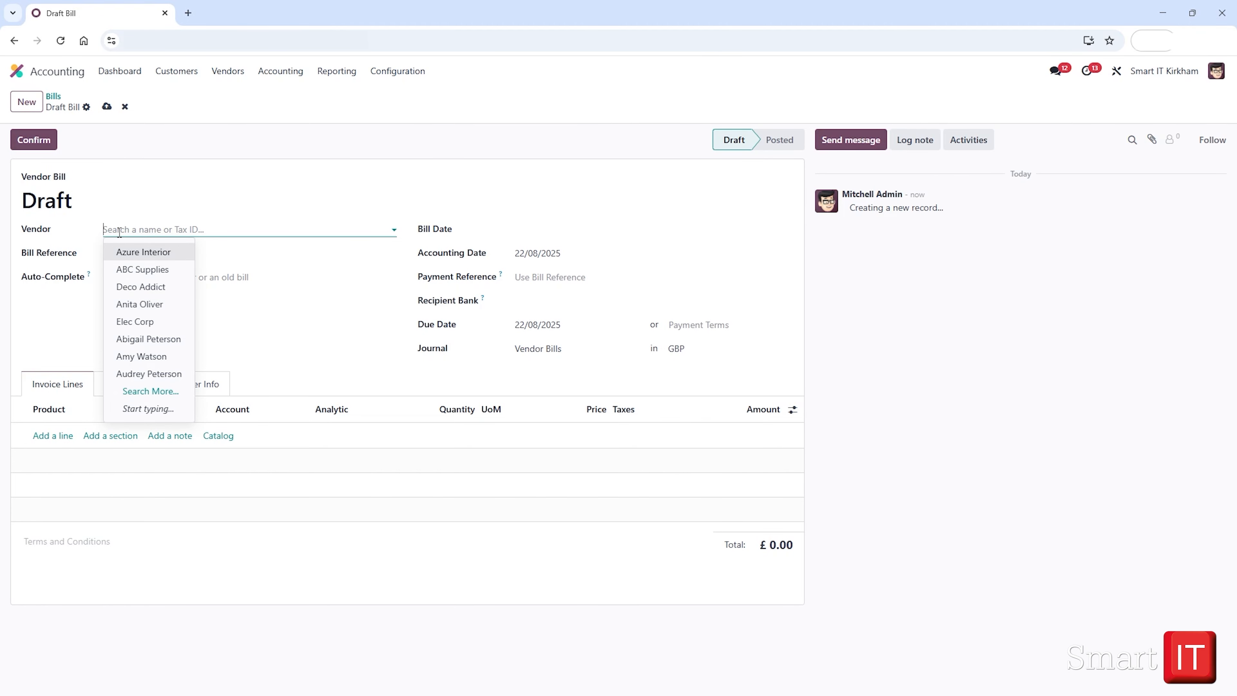
left_click(142, 321)
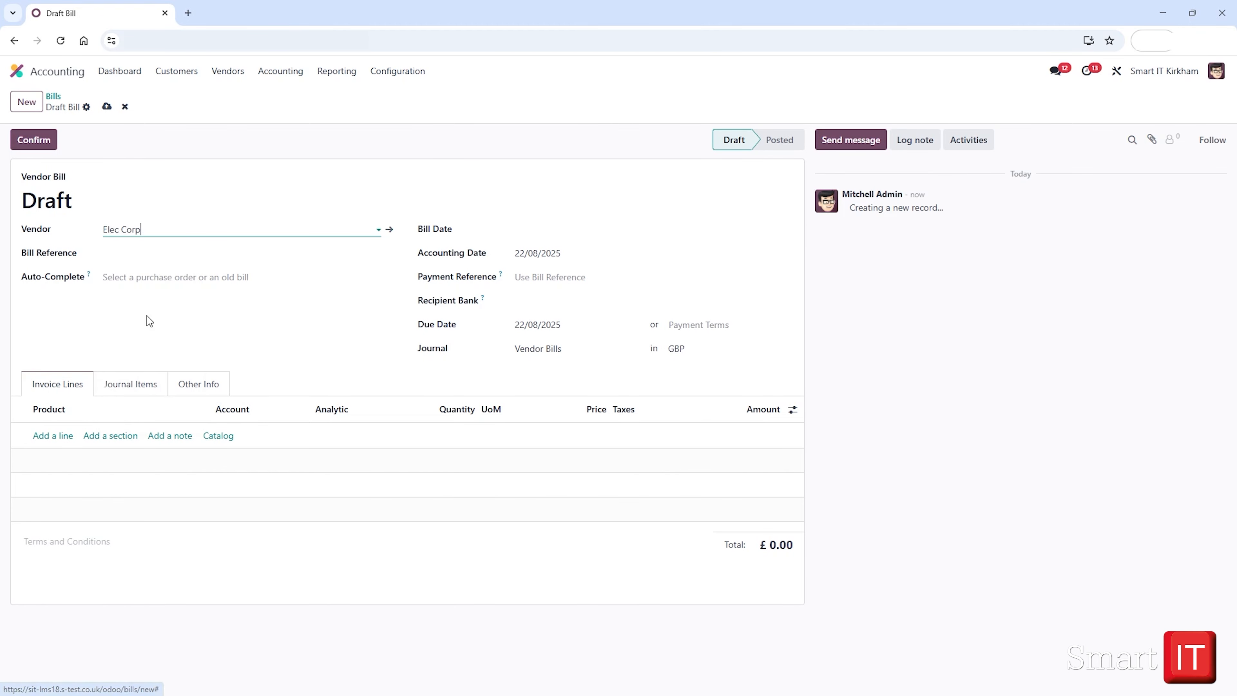
Add a bill line described "Machine - 005" with a price of 10000, and set the bill date to 22/08/2025.
left_click(61, 435)
left_click(161, 446)
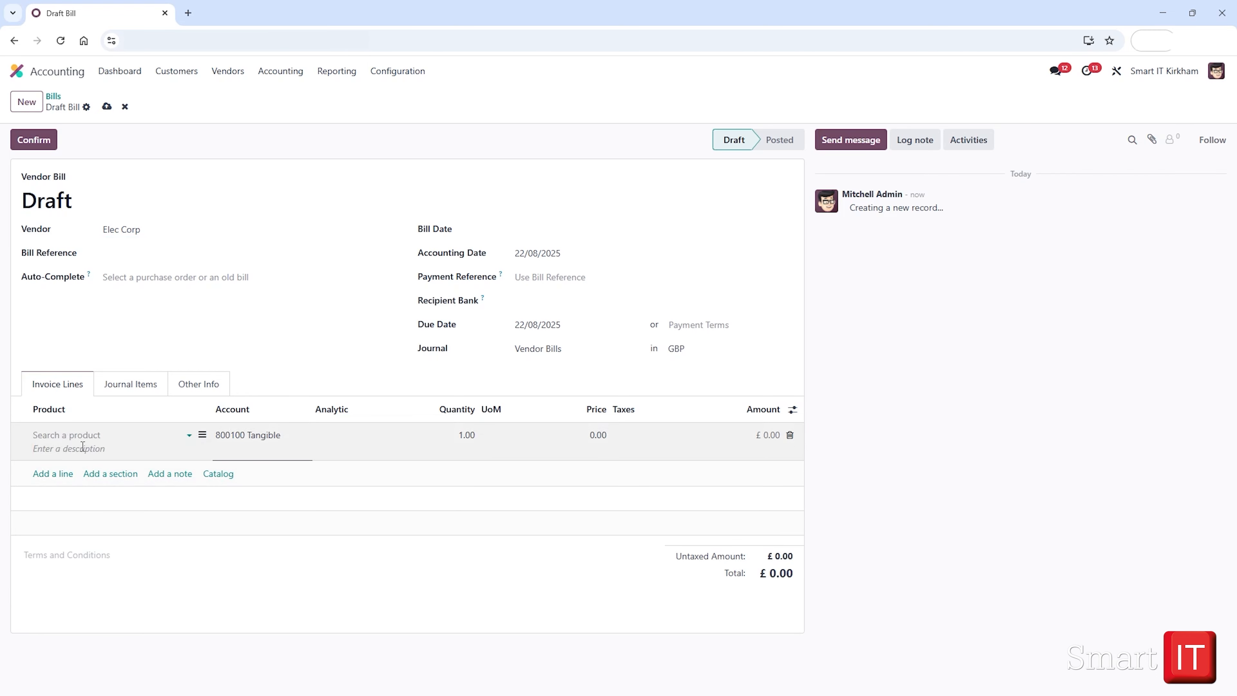
type("Machine - 005")
left_click(599, 435)
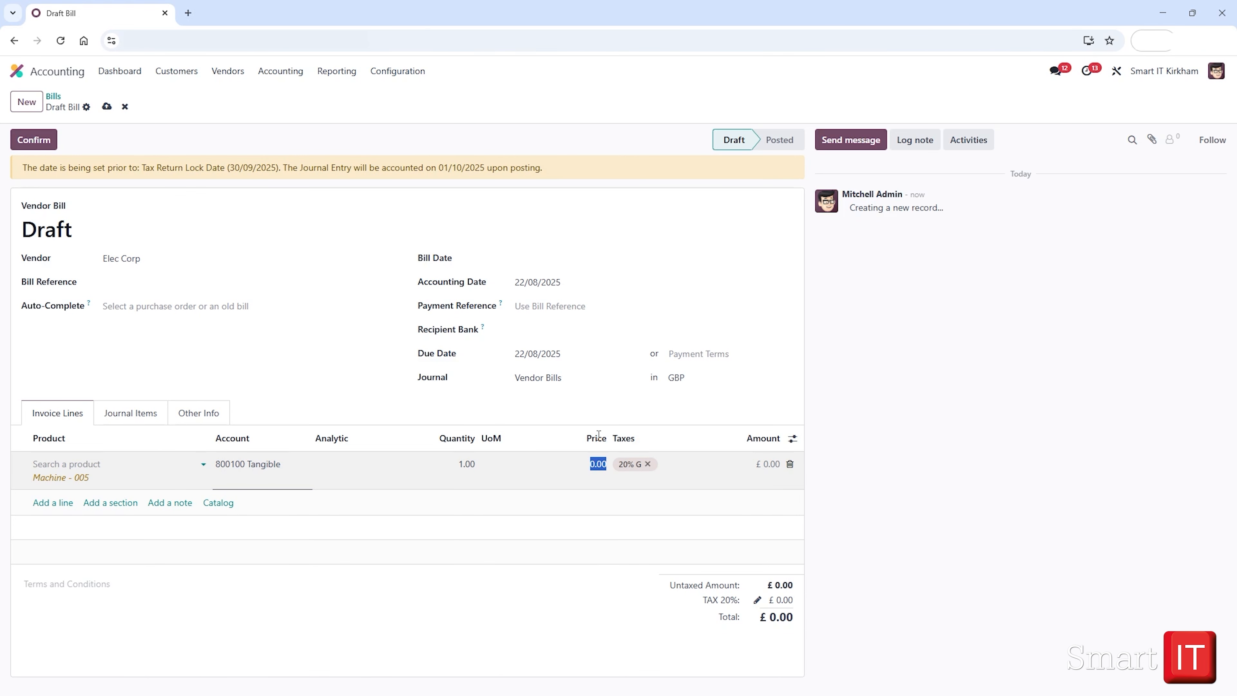
type("10000")
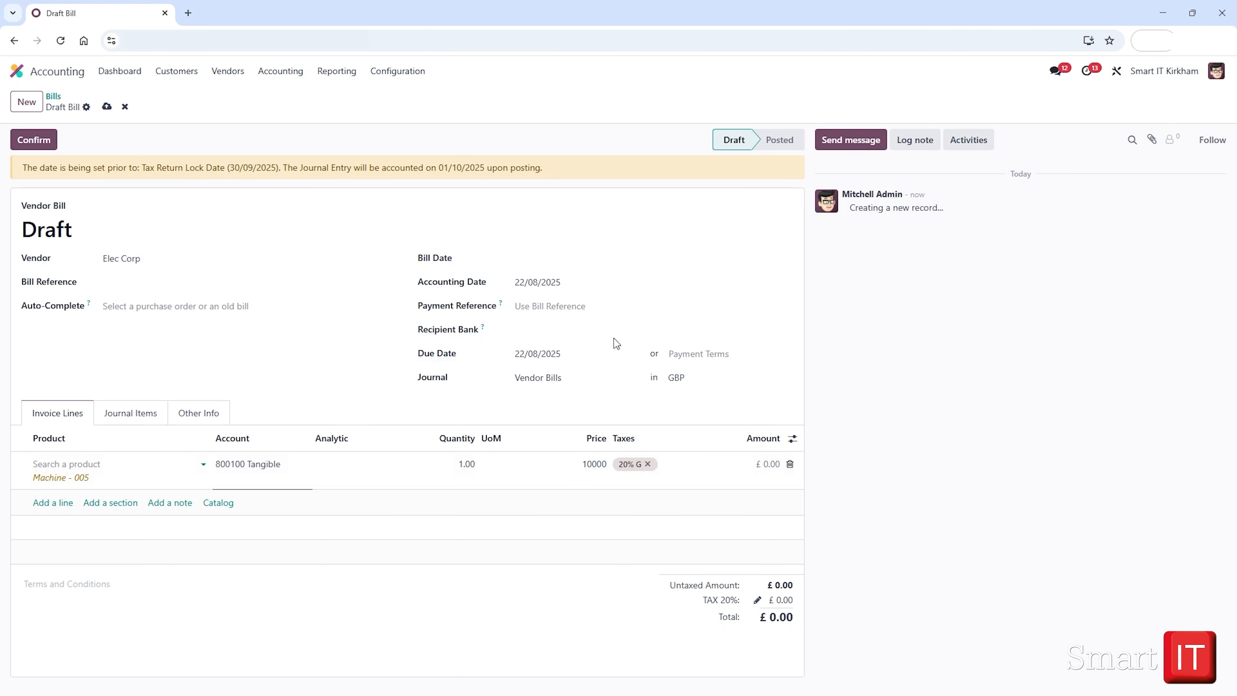
left_click(567, 266)
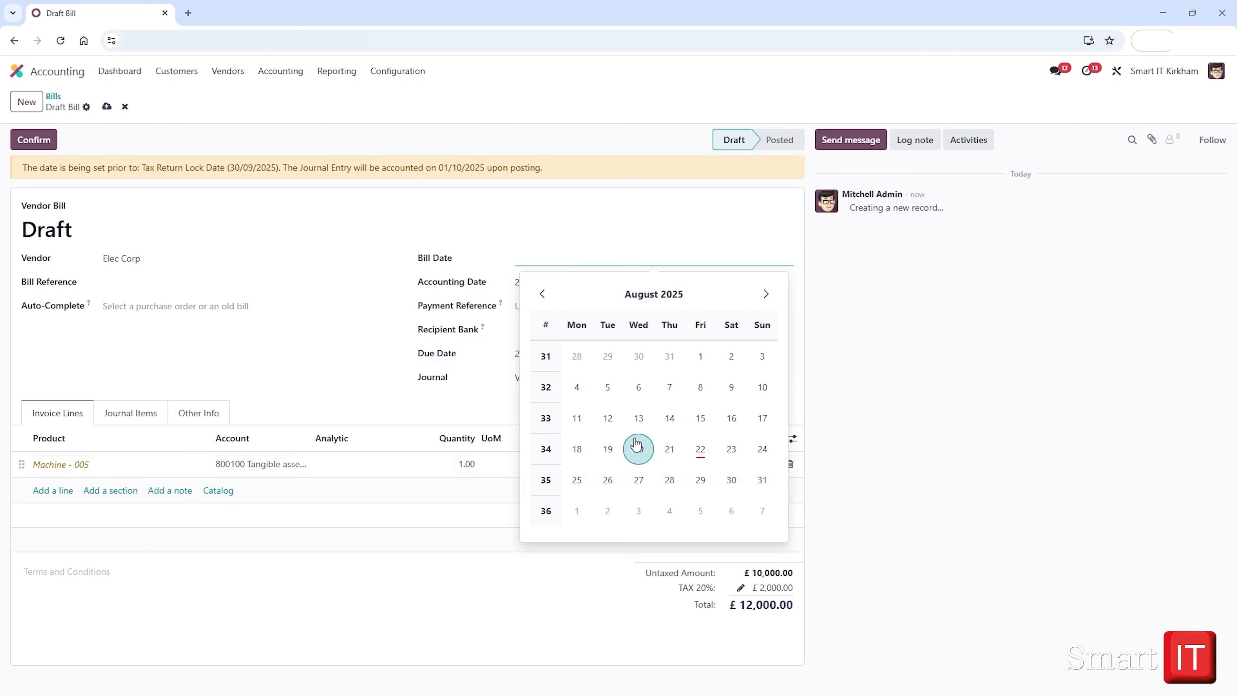
left_click(700, 450)
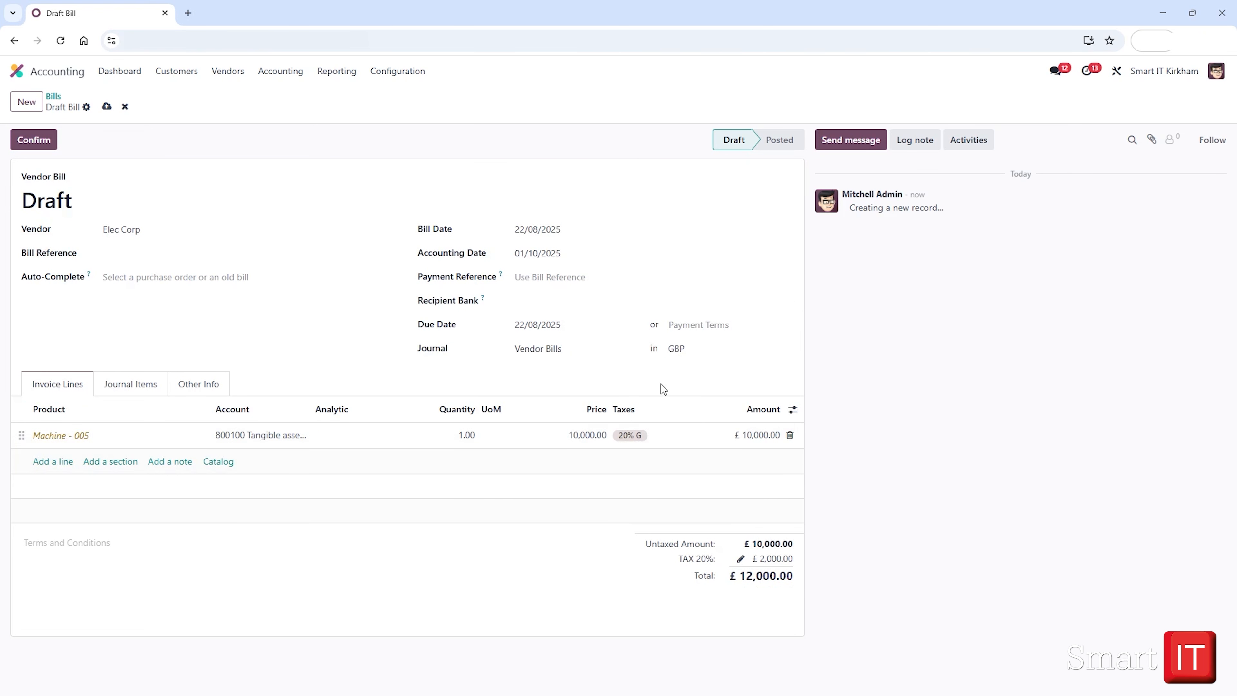
Change the Machine - 005 line's account to 007100 Plant and machinery Depreciation and confirm the bill.
left_click(254, 434)
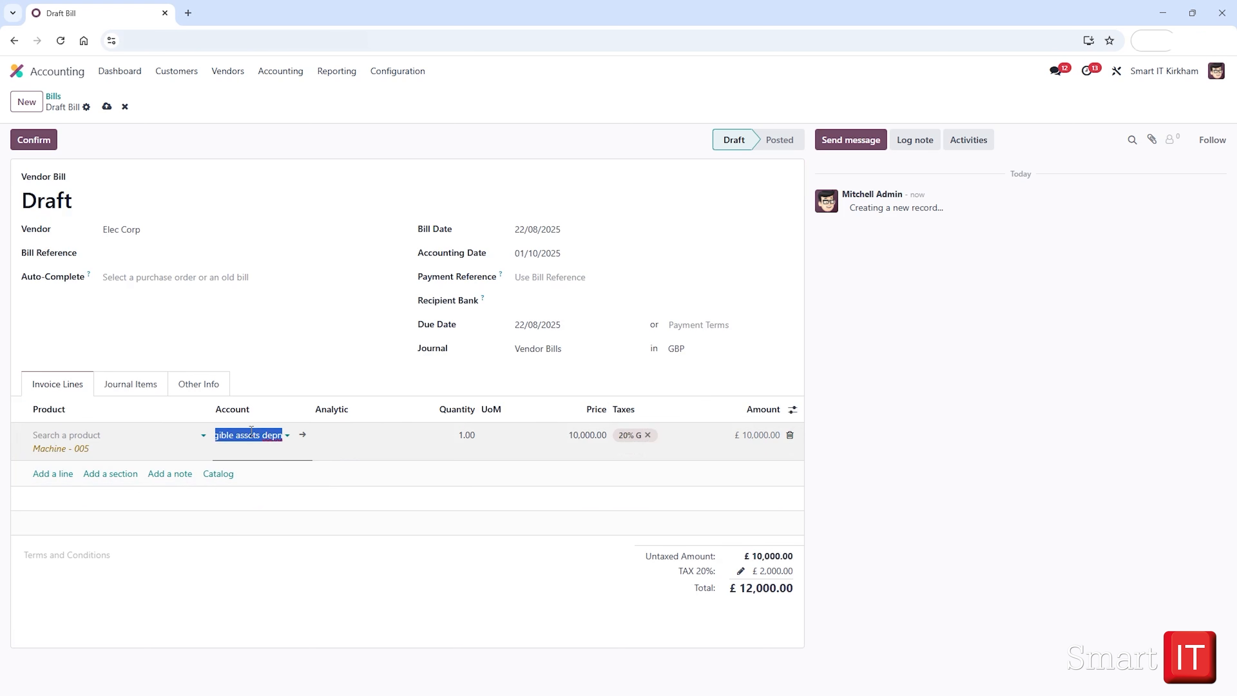
type("dep")
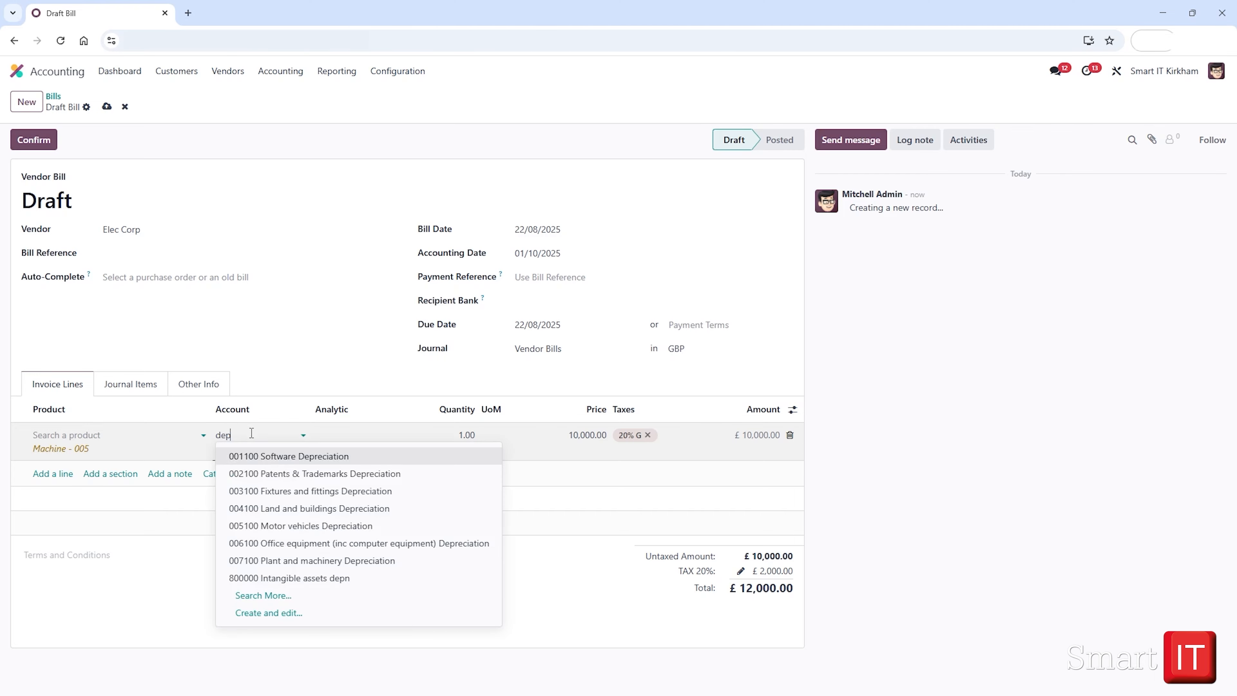
left_click(323, 560)
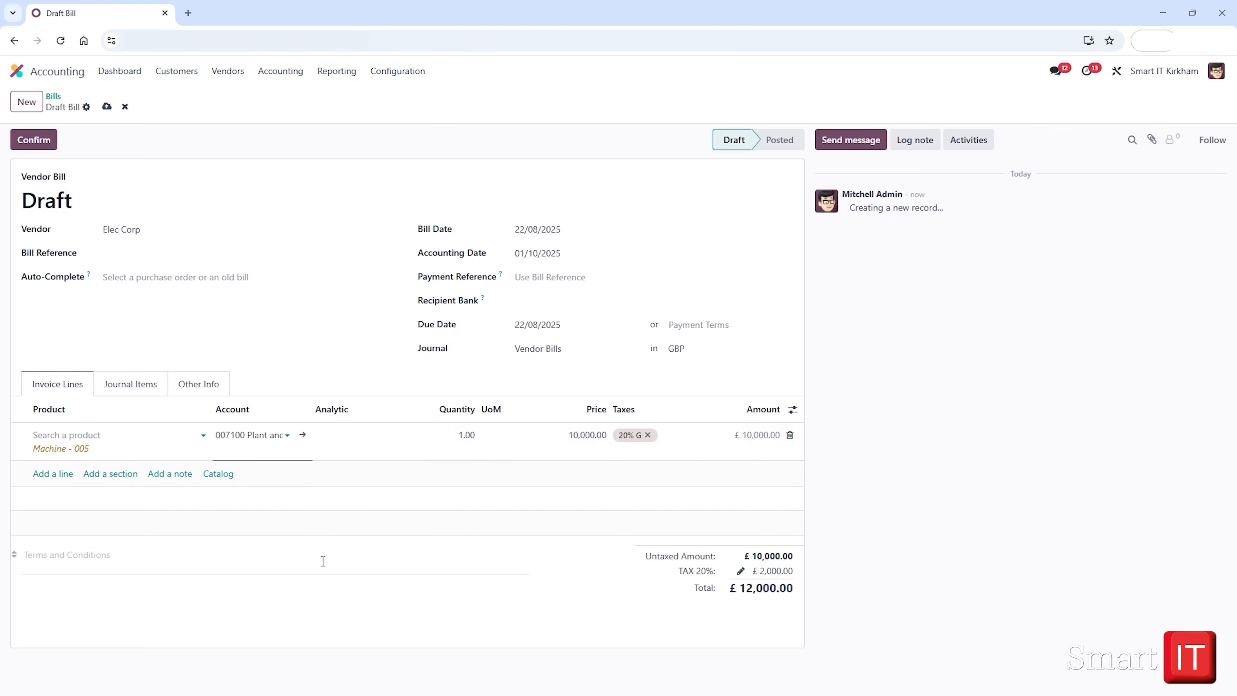
left_click(46, 141)
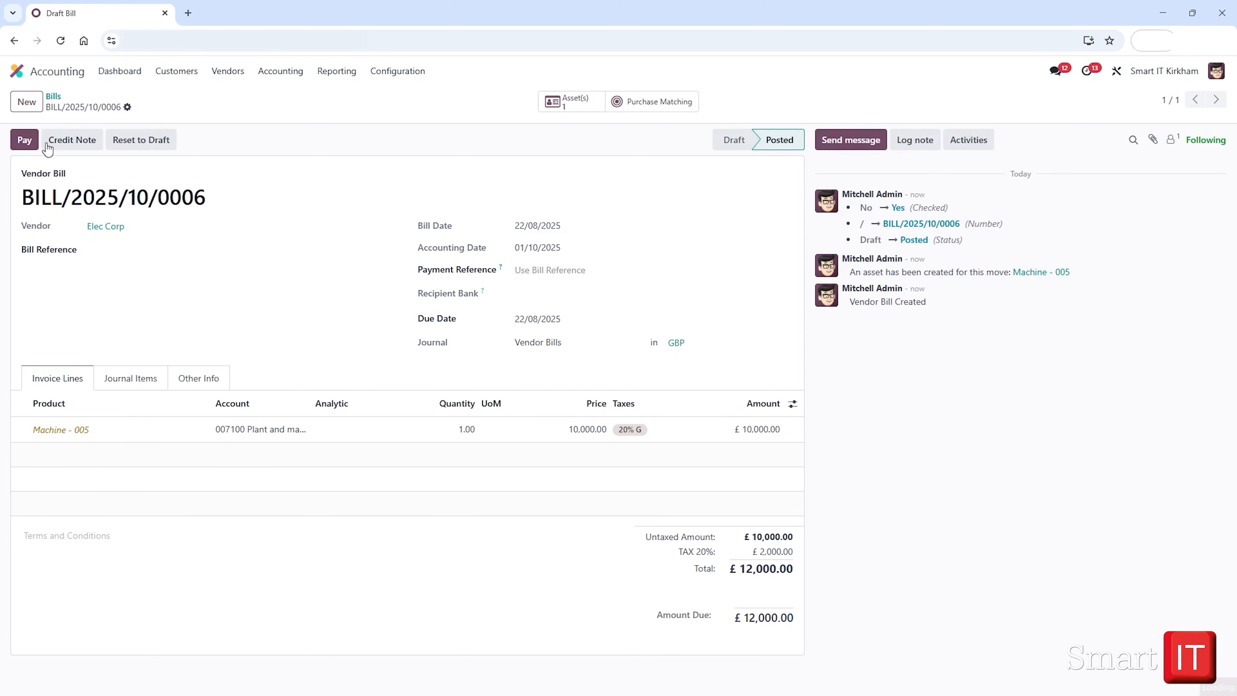
Review the asset linked to the bill and its depreciation board, and return to the home screen.
left_click(580, 103)
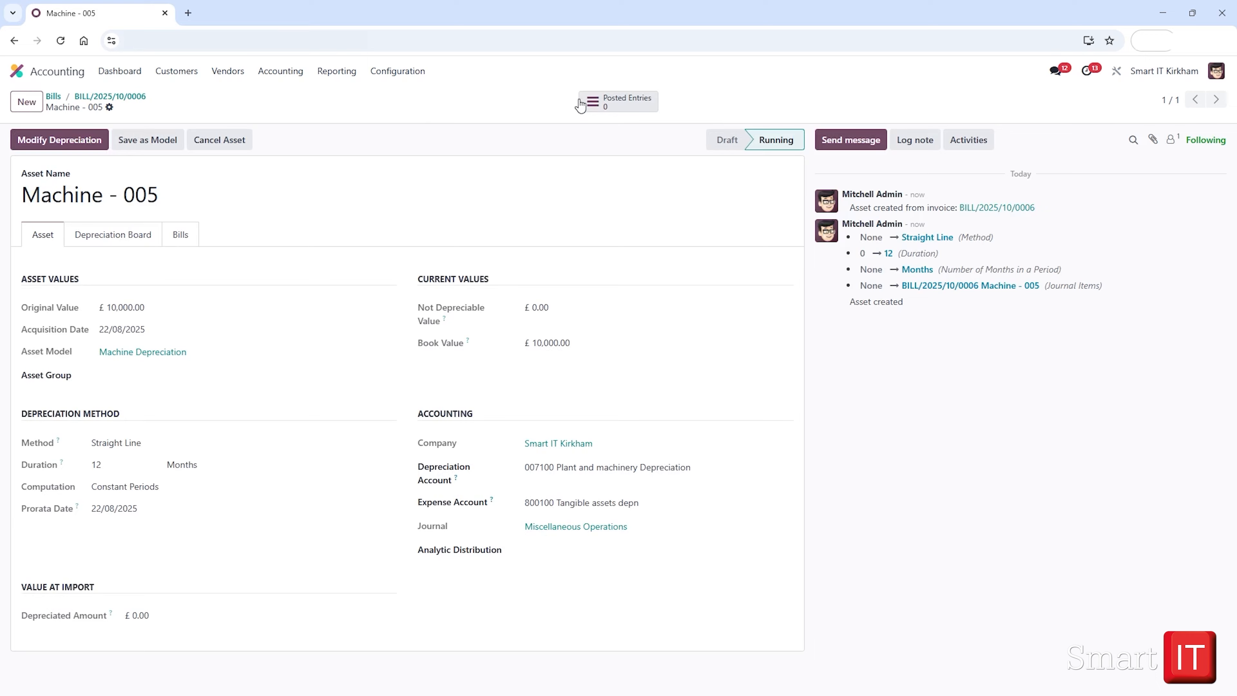
left_click(147, 245)
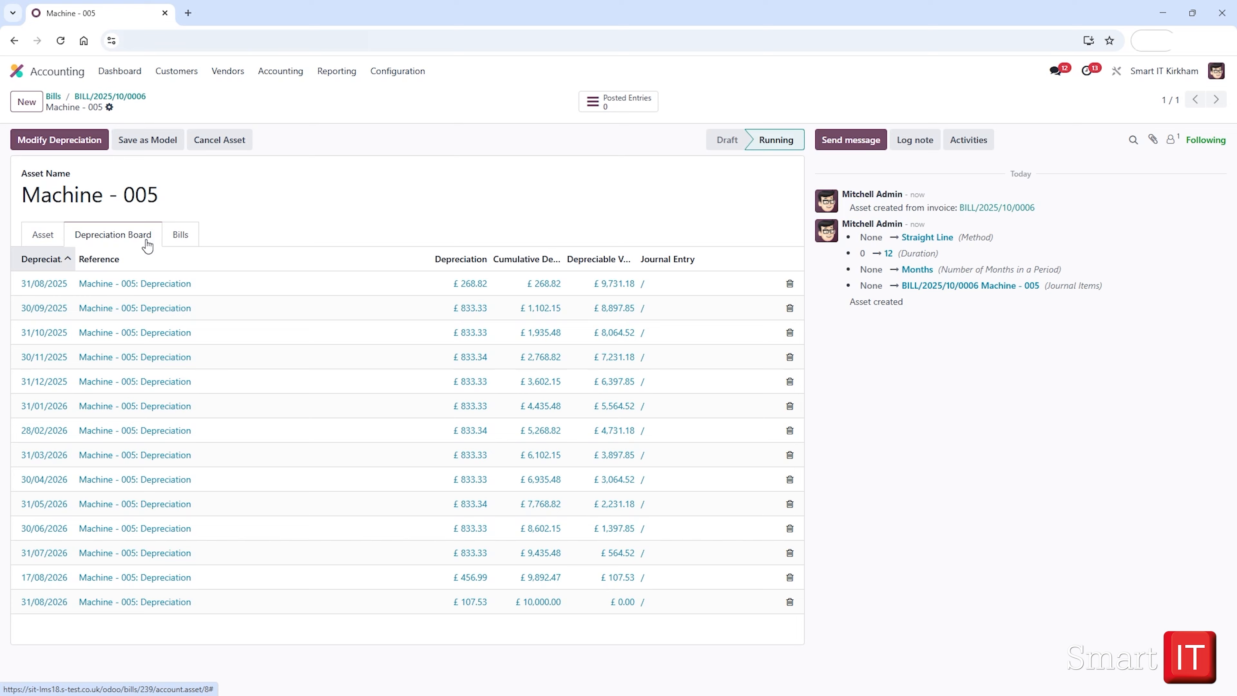
left_click(14, 70)
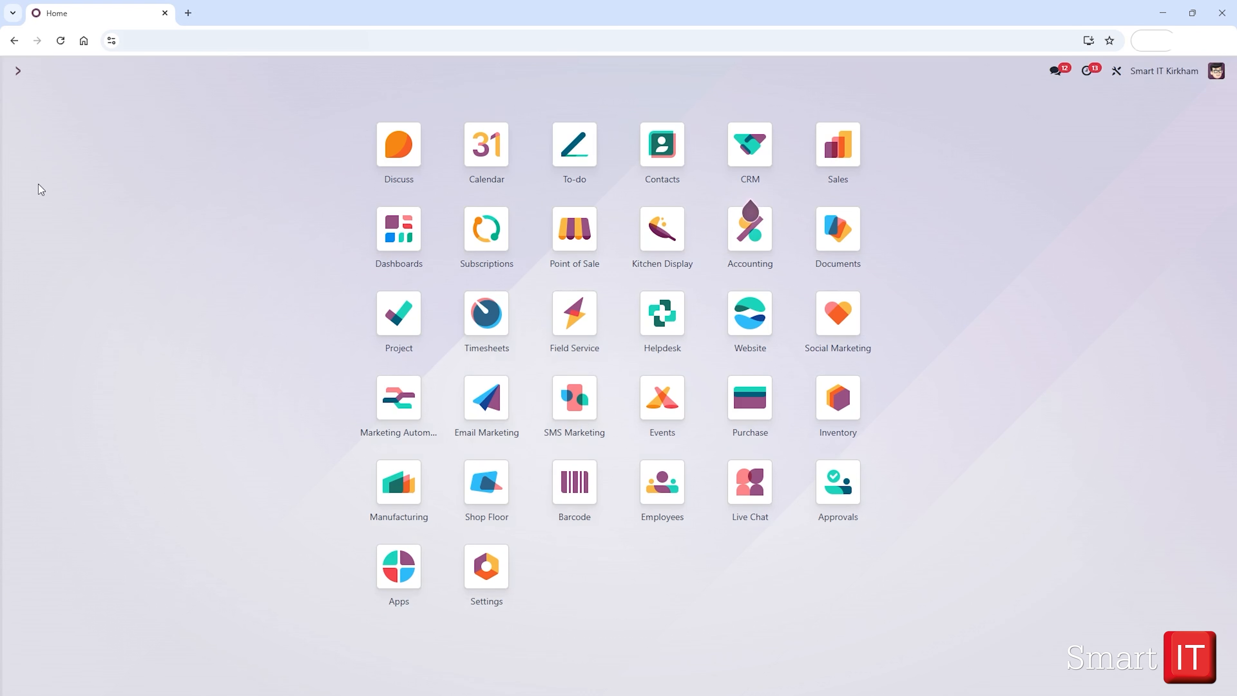